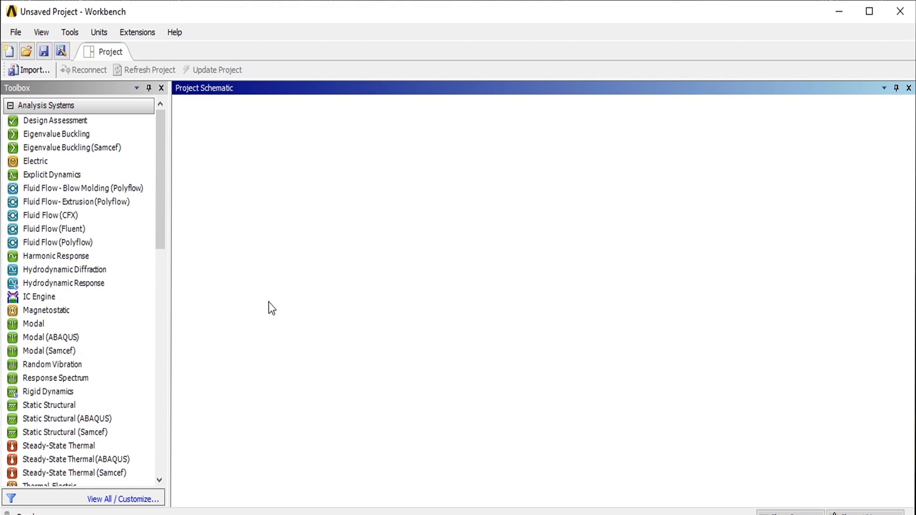
- Add a Static Structural analysis system to the project and open its Geometry in DesignModeler
{"action": "left_click_drag", "start_coordinate": [88, 404], "coordinate": [235, 165]}
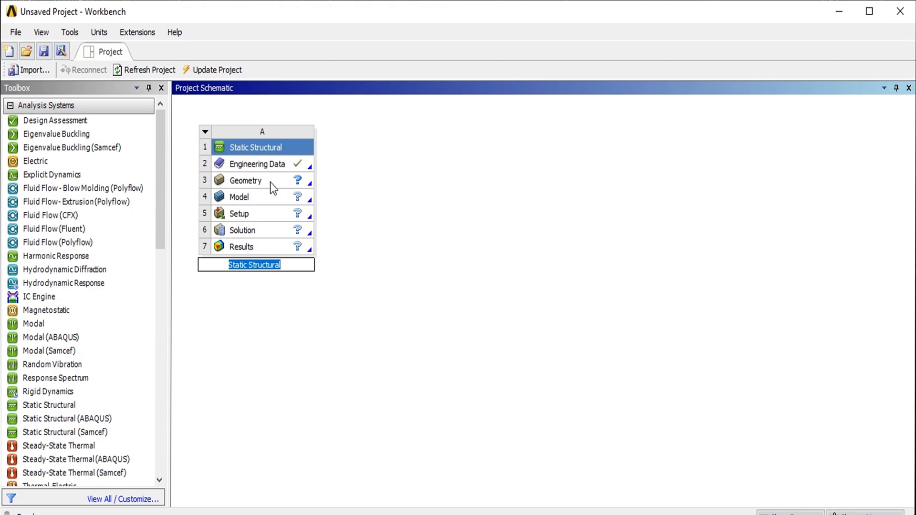
{"action": "double_click", "coordinate": [270, 182]}
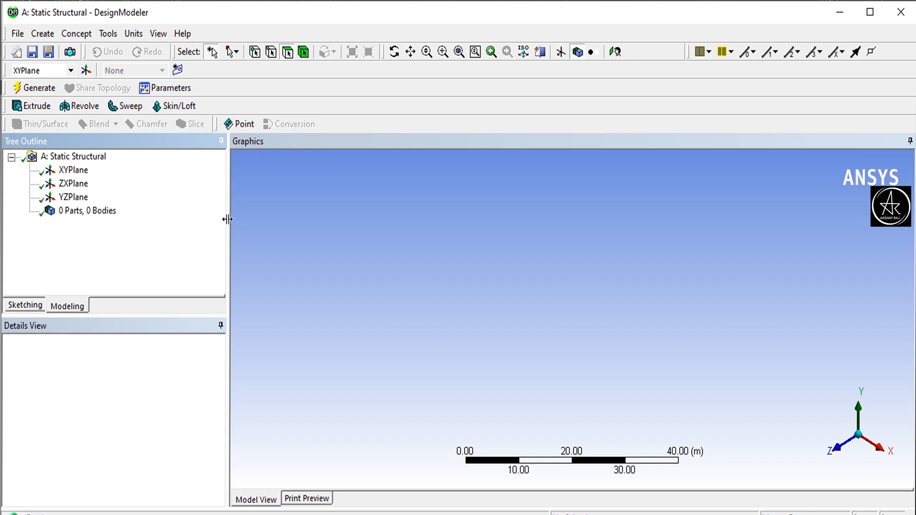
- Create a new sketch on the XYPlane
{"action": "left_click", "coordinate": [70, 170]}
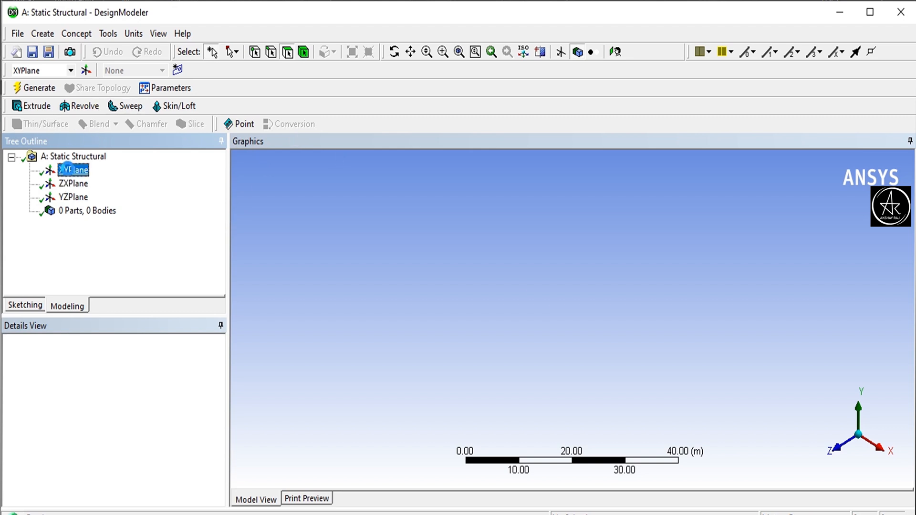
{"action": "right_click", "coordinate": [69, 170]}
{"action": "left_click", "coordinate": [91, 178]}
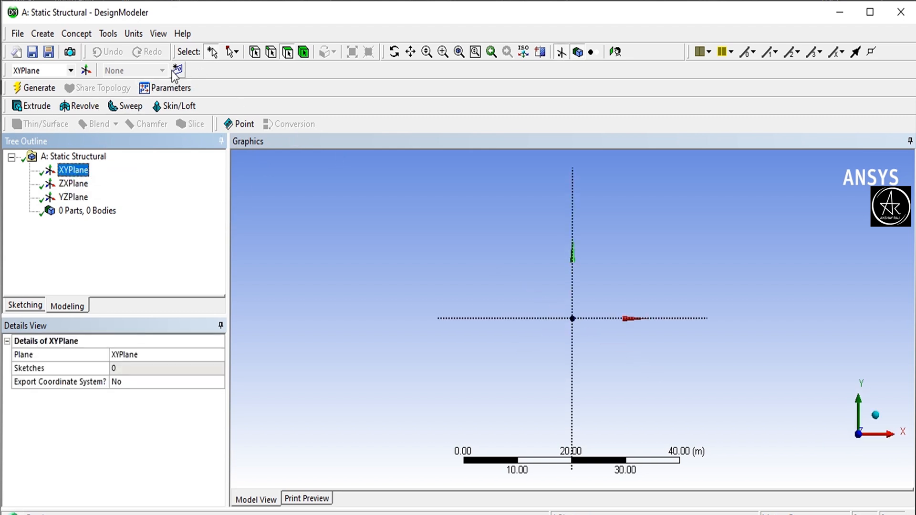
{"action": "left_click", "coordinate": [177, 70]}
- Generate construction points from the coordinates file Symmetric_less_number_of_points.txt
{"action": "left_click", "coordinate": [229, 122]}
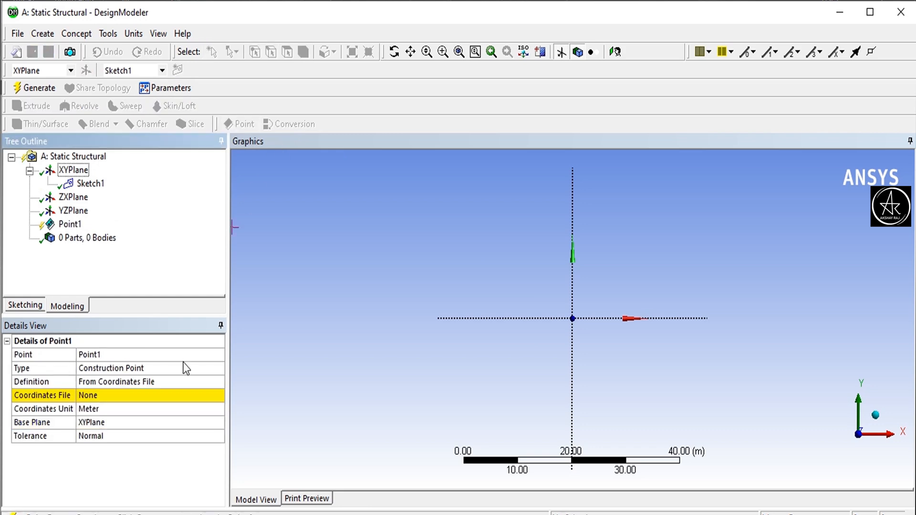
{"action": "left_click", "coordinate": [182, 395]}
{"action": "left_click", "coordinate": [219, 397]}
{"action": "left_click", "coordinate": [477, 326]}
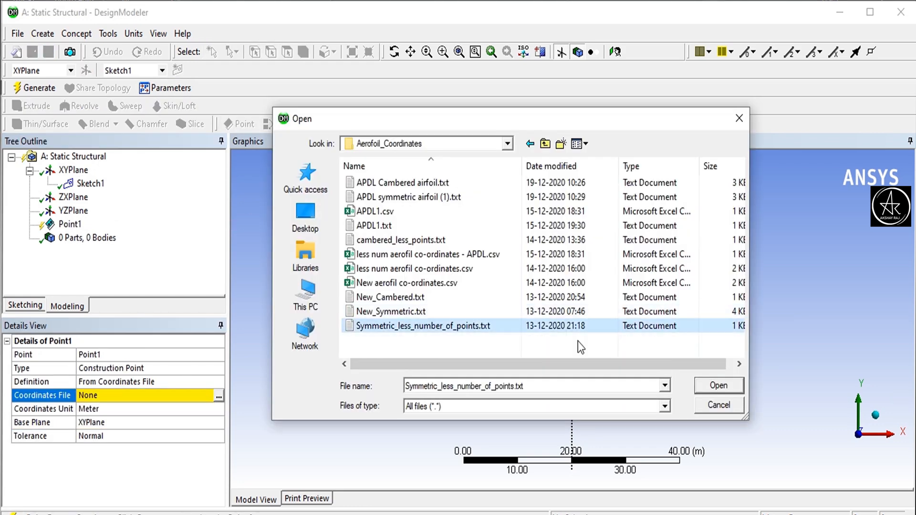
{"action": "left_click", "coordinate": [706, 384]}
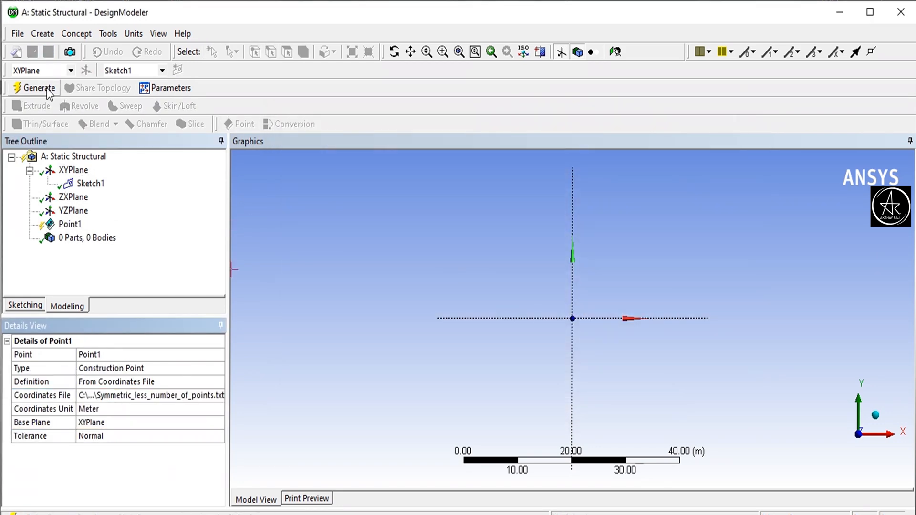
{"action": "left_click", "coordinate": [22, 88]}
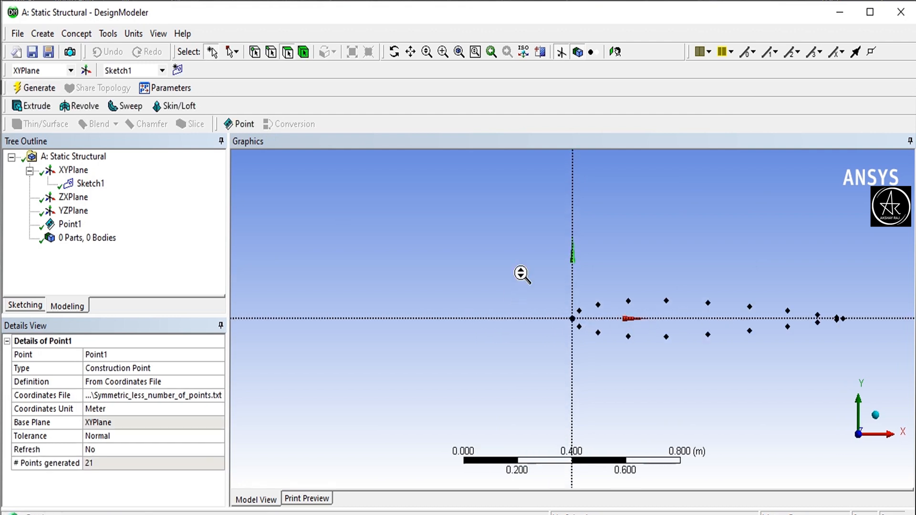
- Start a 3D Curve and select the airfoil's upper-surface points in order from the trailing edge towards the leading edge
{"action": "middle_click_drag", "start_coordinate": [642, 253], "coordinate": [416, 257], "text": "ctrl"}
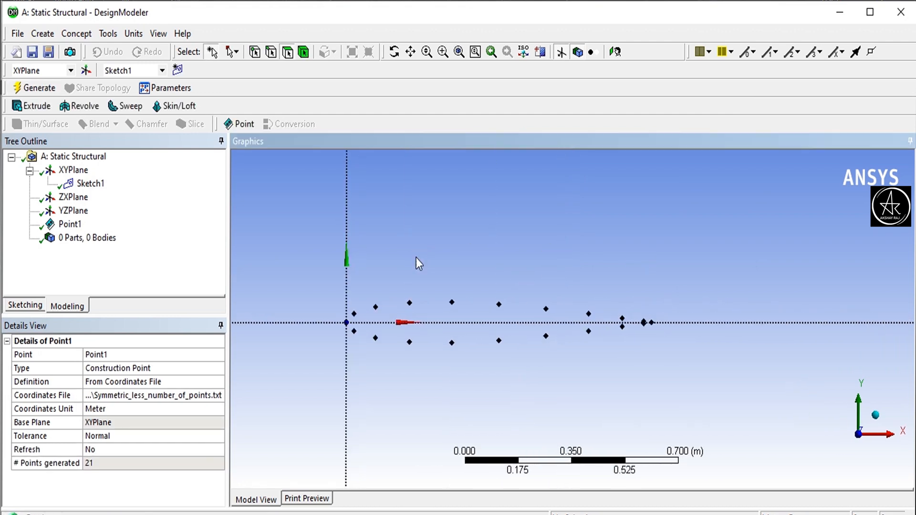
{"action": "scroll", "coordinate": [419, 252], "scroll_direction": "up", "scroll_amount": 5}
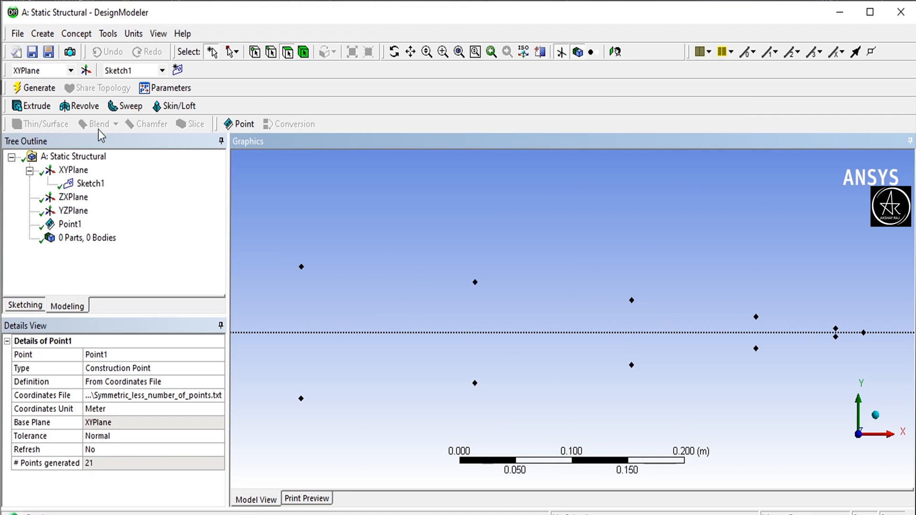
{"action": "left_click", "coordinate": [75, 33]}
{"action": "left_click", "coordinate": [138, 94]}
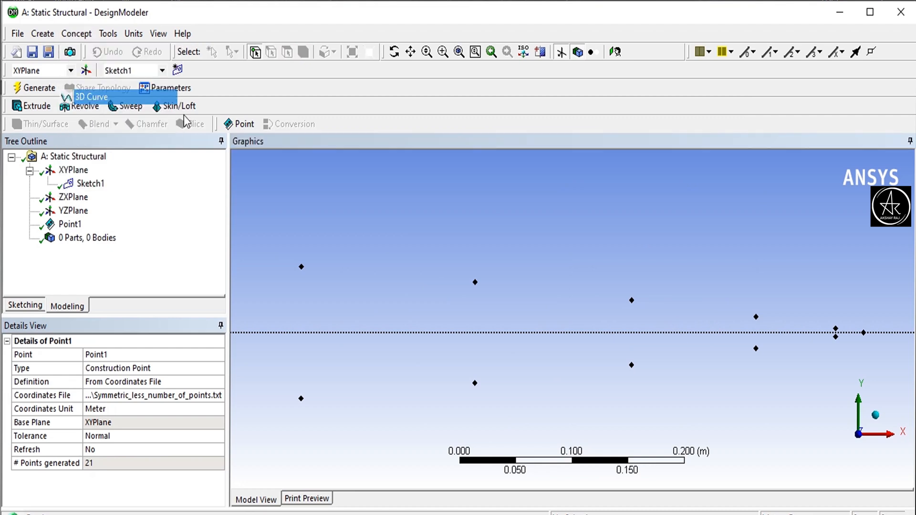
{"action": "left_click", "coordinate": [861, 333]}
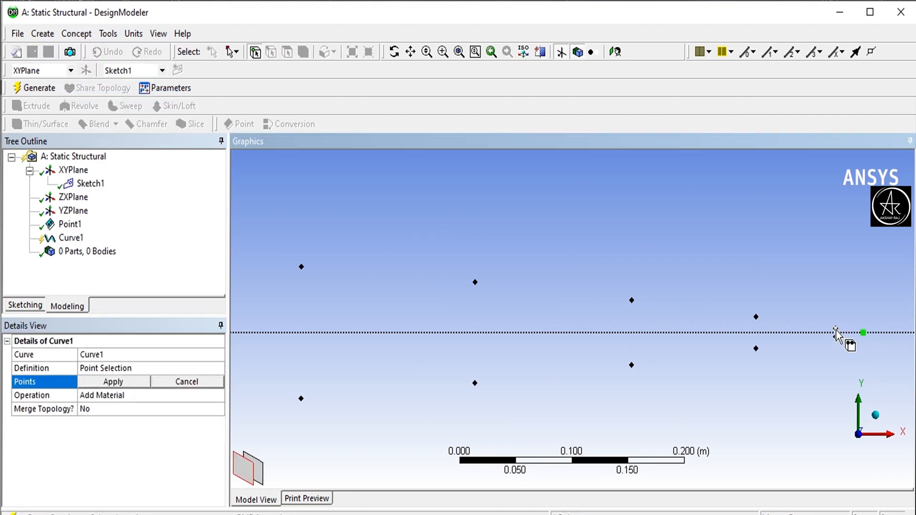
{"action": "left_click", "coordinate": [835, 328], "text": "ctrl"}
{"action": "left_click", "coordinate": [756, 316], "text": "ctrl"}
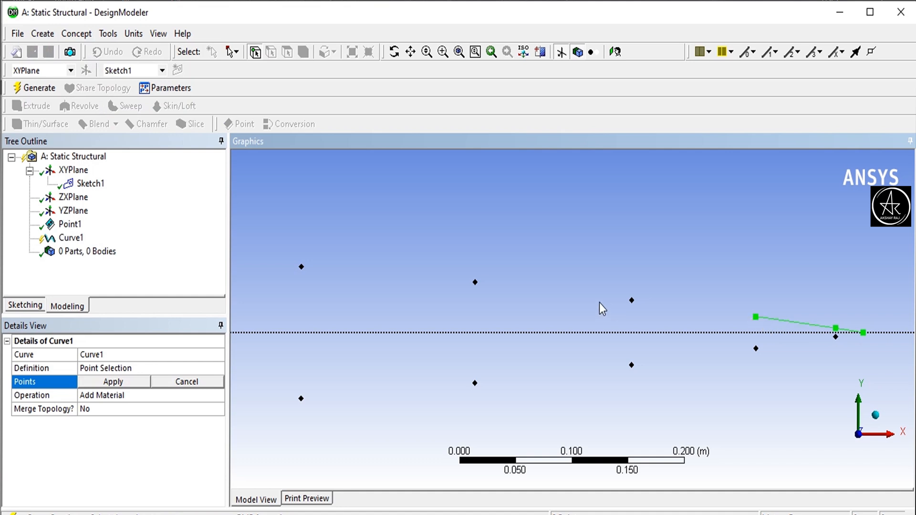
{"action": "left_click", "coordinate": [631, 301], "text": "ctrl"}
{"action": "left_click", "coordinate": [474, 282], "text": "ctrl"}
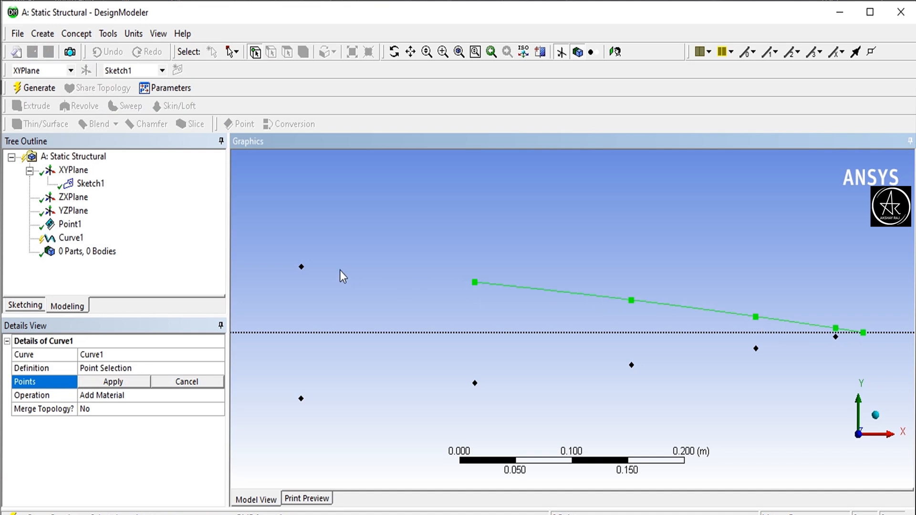
{"action": "scroll", "coordinate": [315, 272], "scroll_direction": "down", "scroll_amount": 3}
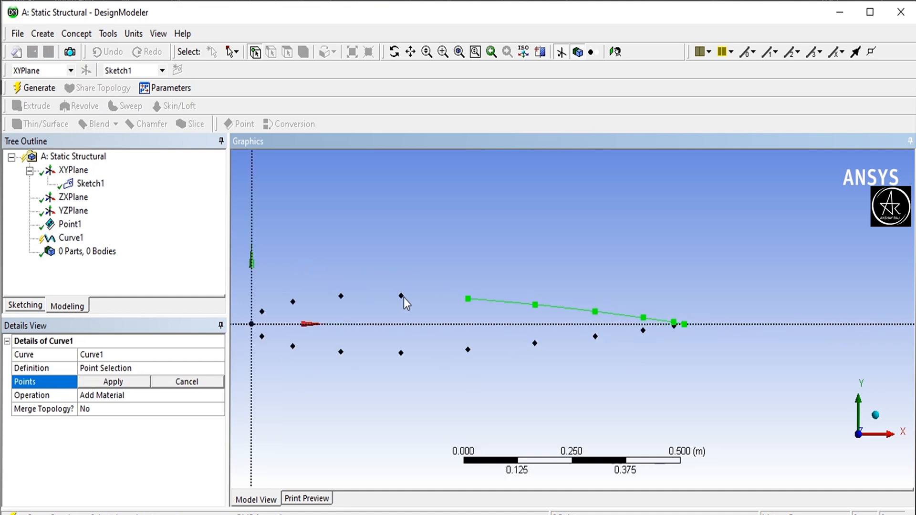
{"action": "left_click", "coordinate": [401, 296], "text": "ctrl"}
{"action": "left_click", "coordinate": [261, 311], "text": "ctrl"}
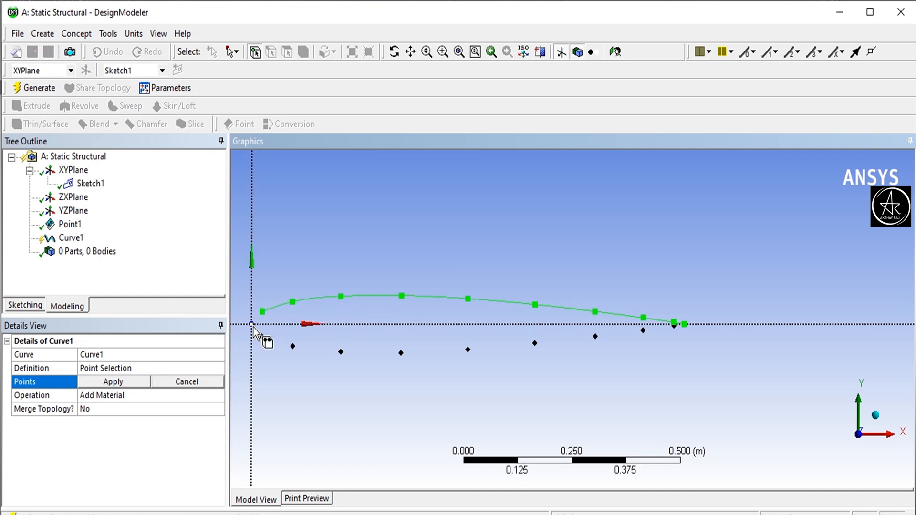
- Continue the curve through the leading-edge point at the origin and along the lower-surface points back towards the trailing edge
{"action": "left_click", "coordinate": [251, 324], "text": "ctrl"}
{"action": "left_click", "coordinate": [262, 336], "text": "ctrl"}
{"action": "left_click", "coordinate": [292, 346], "text": "ctrl"}
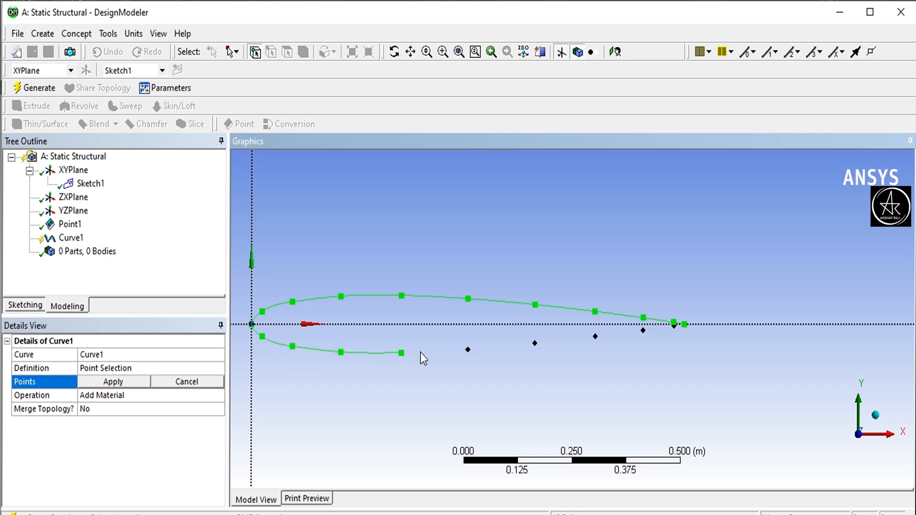
{"action": "left_click", "coordinate": [466, 350], "text": "ctrl"}
{"action": "scroll", "coordinate": [596, 339], "scroll_direction": "up", "scroll_amount": 2}
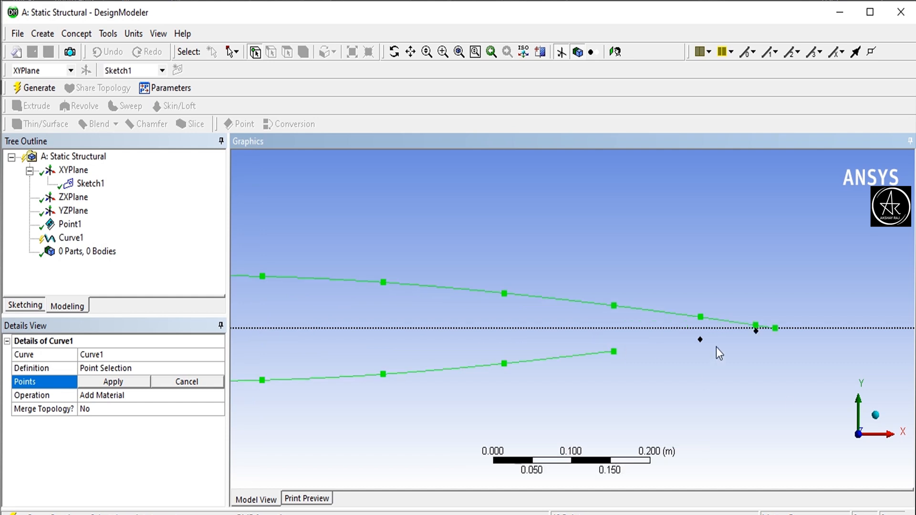
{"action": "left_click", "coordinate": [700, 340], "text": "ctrl"}
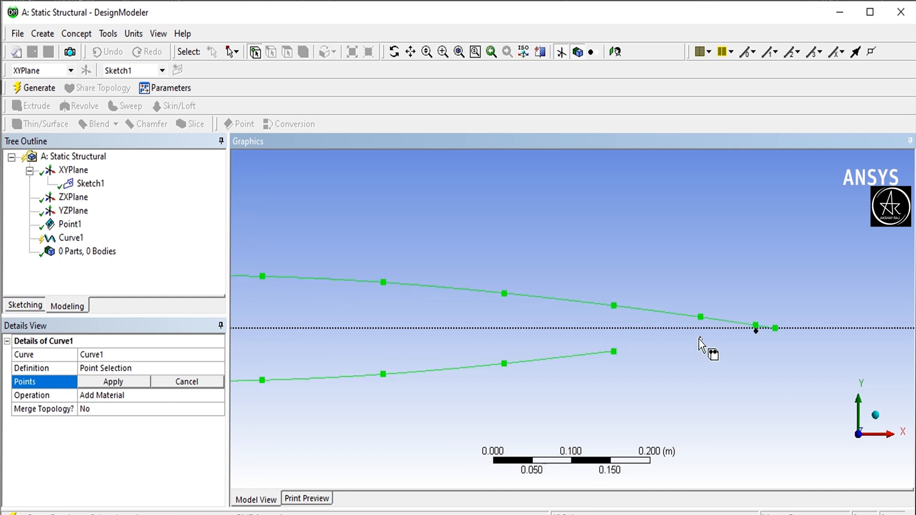
{"action": "left_click", "coordinate": [755, 331], "text": "ctrl"}
- Close the end of the curve, apply the point selection and generate the airfoil curve
{"action": "right_click", "coordinate": [774, 330]}
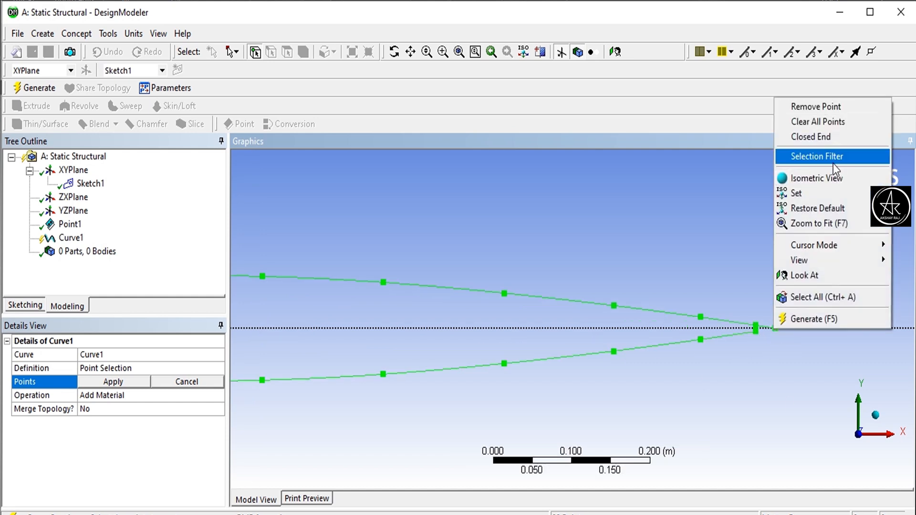
{"action": "left_click", "coordinate": [823, 138]}
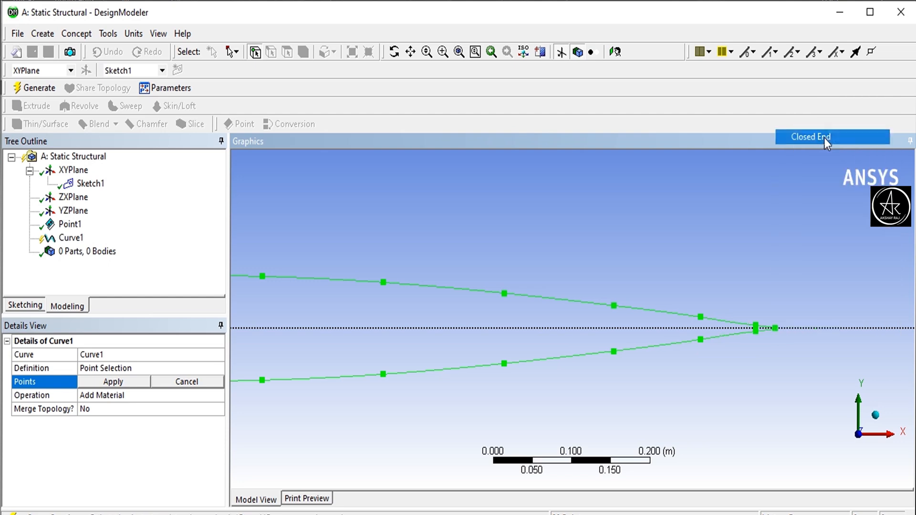
{"action": "left_click", "coordinate": [105, 381]}
{"action": "left_click", "coordinate": [24, 89]}
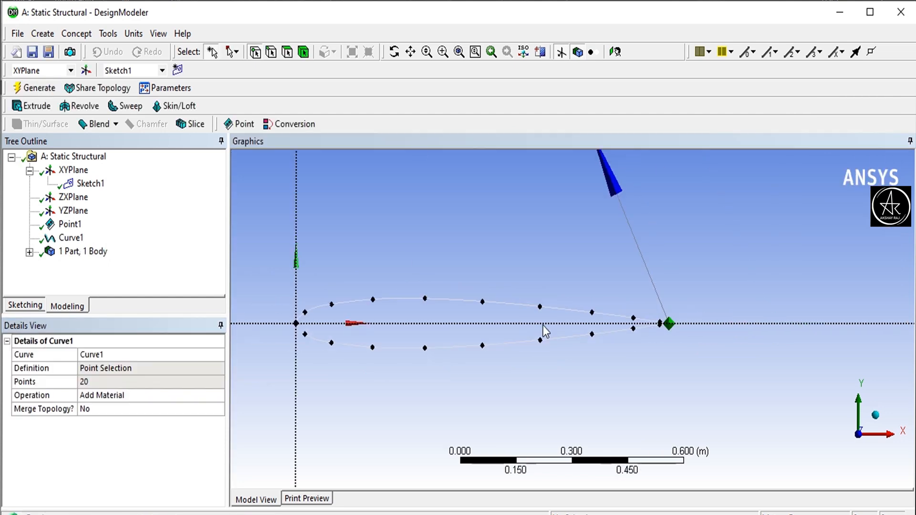
- Turn off the display of cross section alignments
{"action": "left_click", "coordinate": [158, 34]}
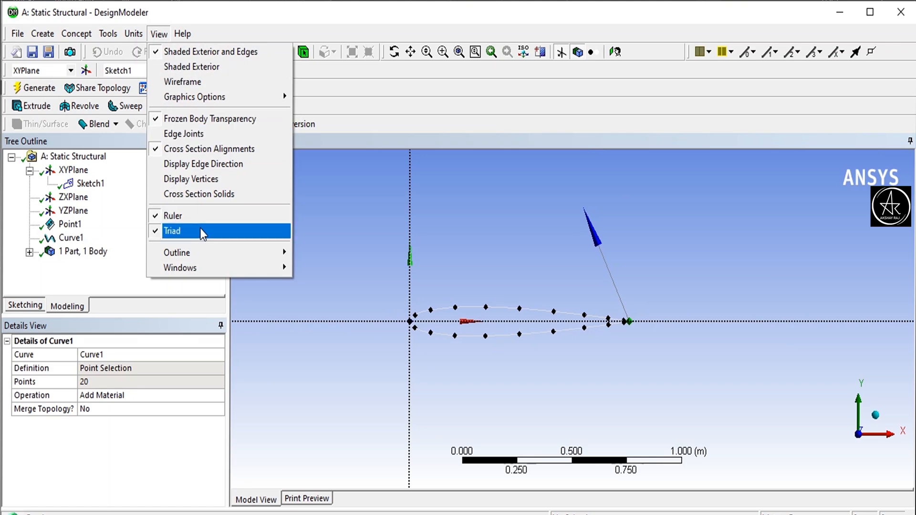
{"action": "left_click", "coordinate": [181, 149]}
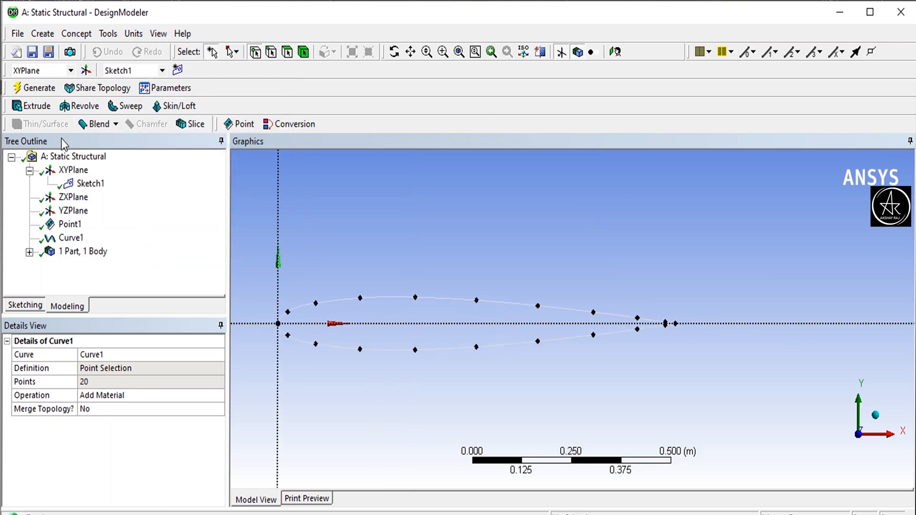
- Start an Extrude and apply the closed airfoil curve as its geometry
{"action": "left_click", "coordinate": [38, 108]}
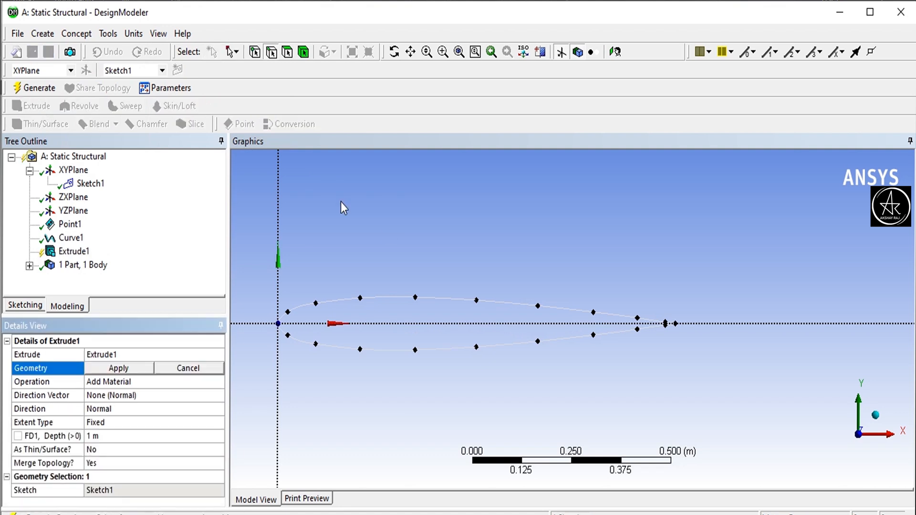
{"action": "left_click", "coordinate": [348, 302]}
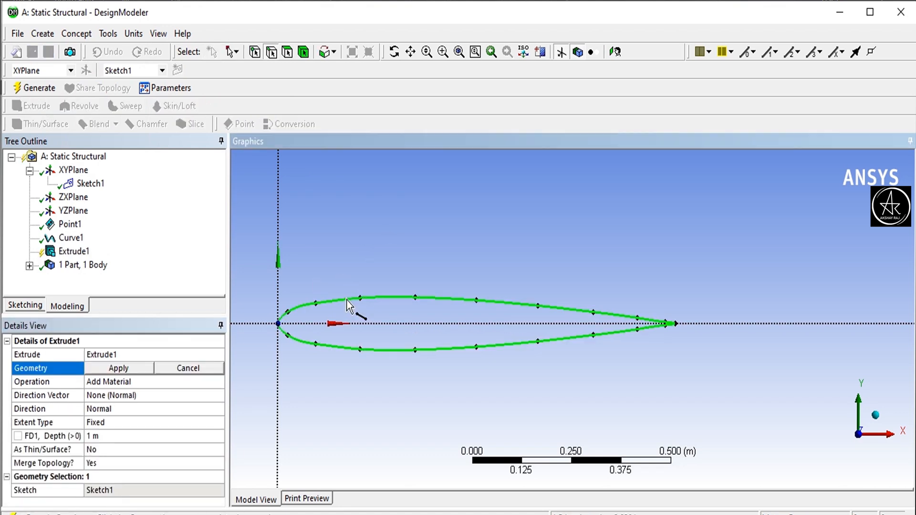
{"action": "left_click", "coordinate": [139, 370]}
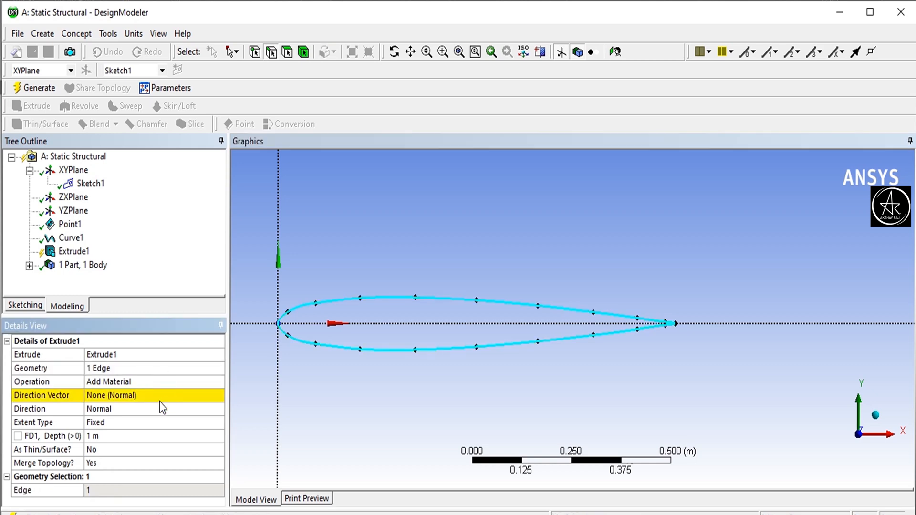
- Set the extrusion's direction vector to the YZPlane axis running along global Z and its depth to 5 m
{"action": "scroll", "coordinate": [471, 299], "scroll_direction": "down", "scroll_amount": 2}
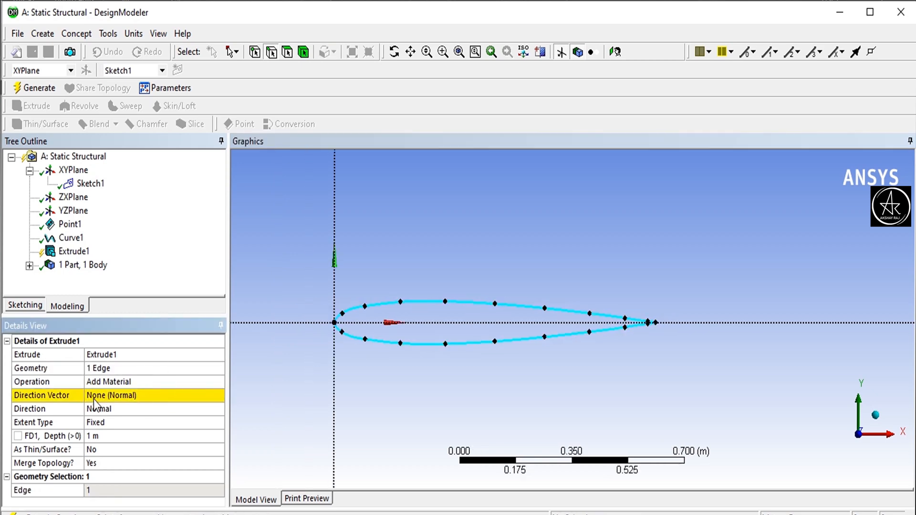
{"action": "scroll", "coordinate": [564, 293], "scroll_direction": "down", "scroll_amount": 2}
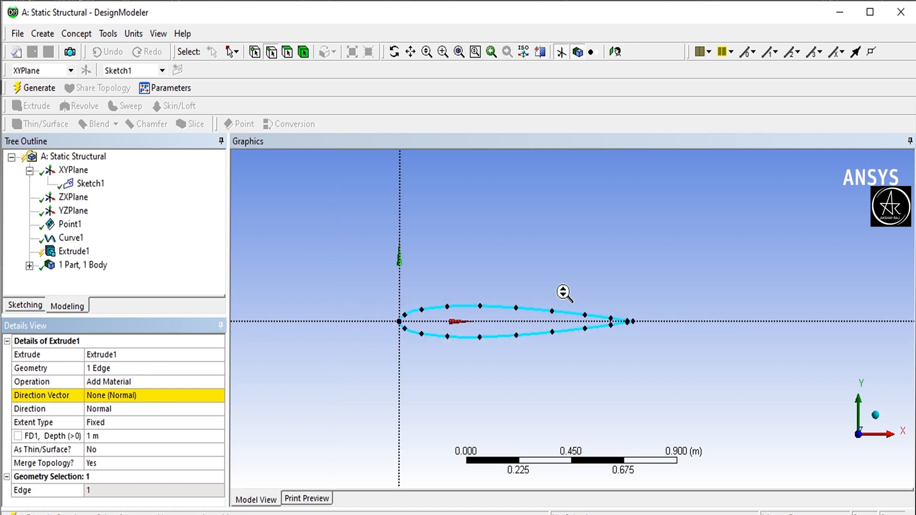
{"action": "left_click", "coordinate": [97, 396]}
{"action": "left_click", "coordinate": [80, 212]}
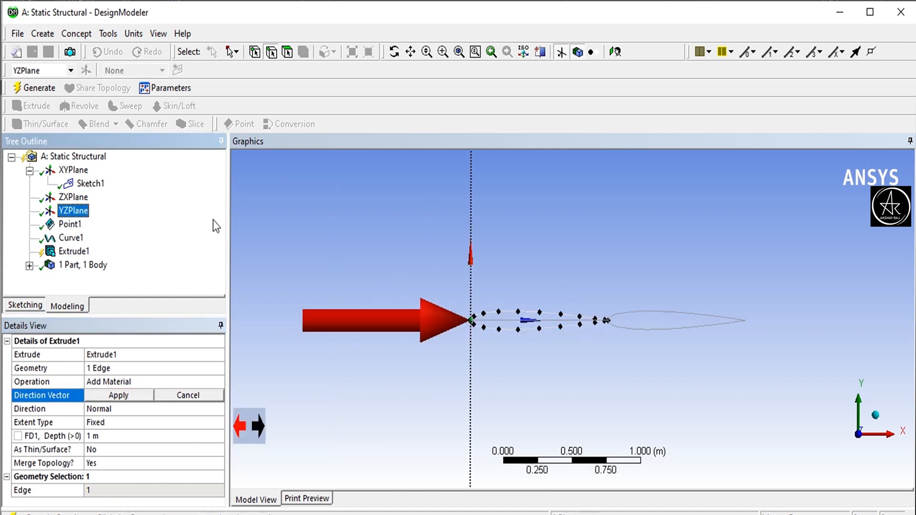
{"action": "middle_click_drag", "start_coordinate": [629, 268], "coordinate": [548, 282]}
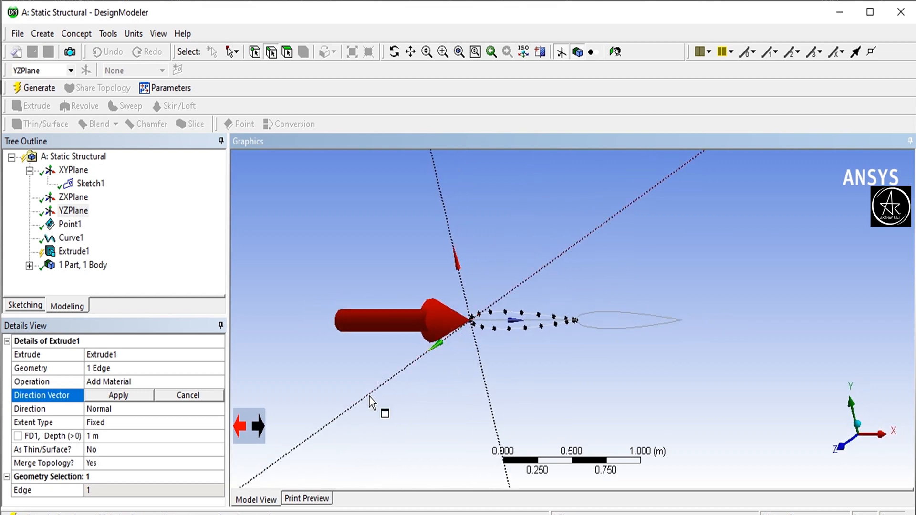
{"action": "left_click", "coordinate": [348, 411]}
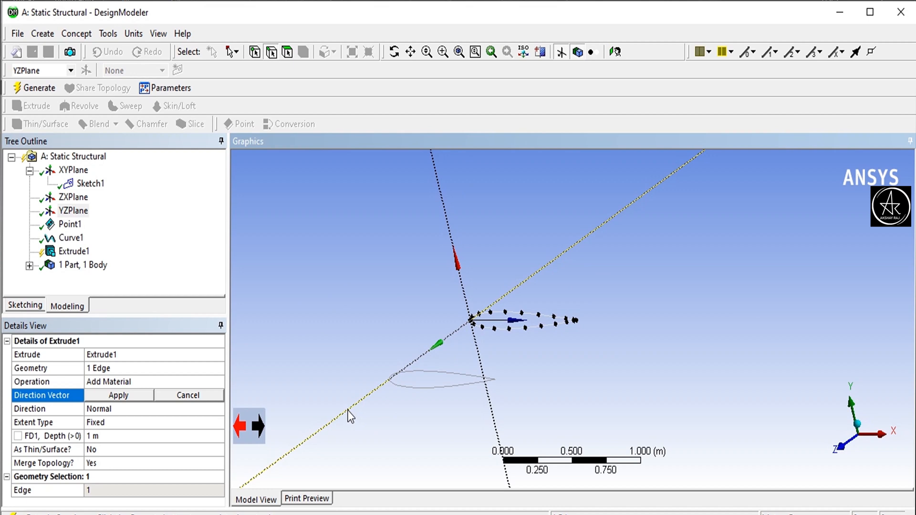
{"action": "left_click", "coordinate": [135, 436]}
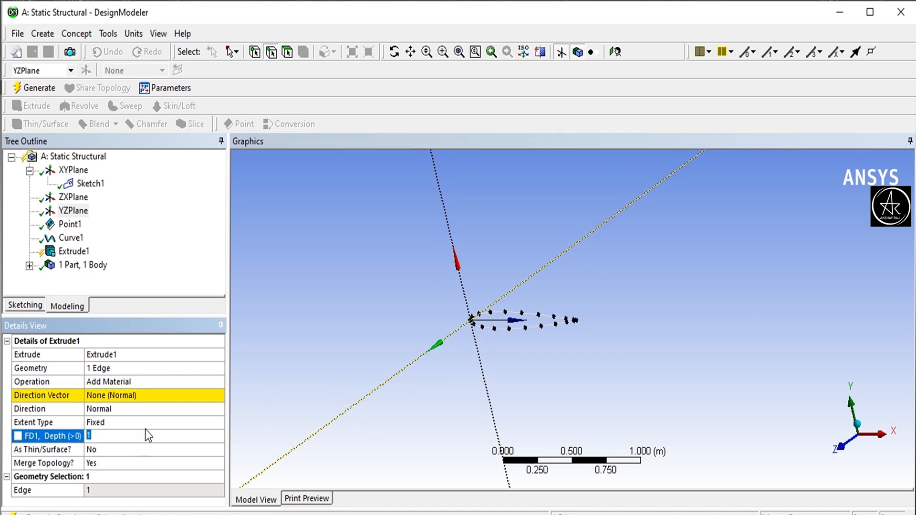
{"action": "type", "text": "5"}
{"action": "key", "text": "Return"}
{"action": "left_click", "coordinate": [123, 399]}
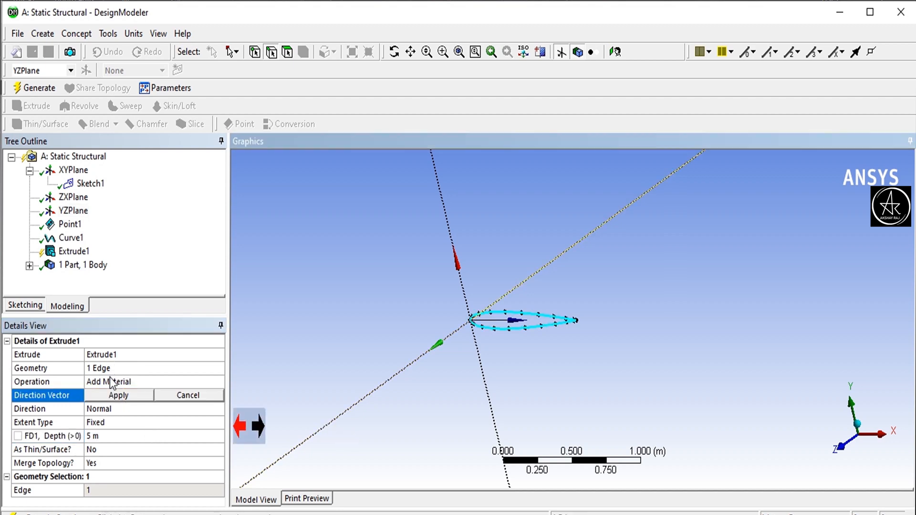
{"action": "left_click", "coordinate": [118, 394]}
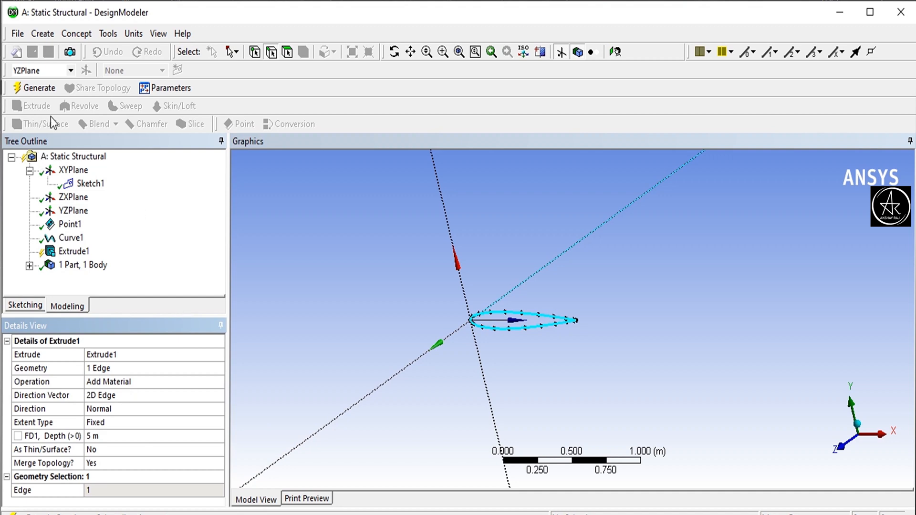
- Generate the Extrude feature to create the solid wing body and inspect its shape
{"action": "left_click", "coordinate": [39, 89]}
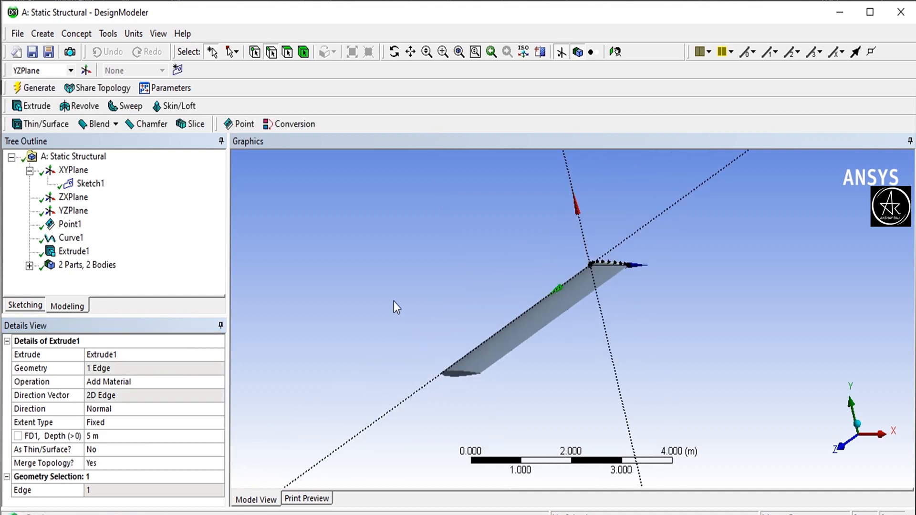
{"action": "middle_click_drag", "start_coordinate": [394, 307], "coordinate": [539, 310]}
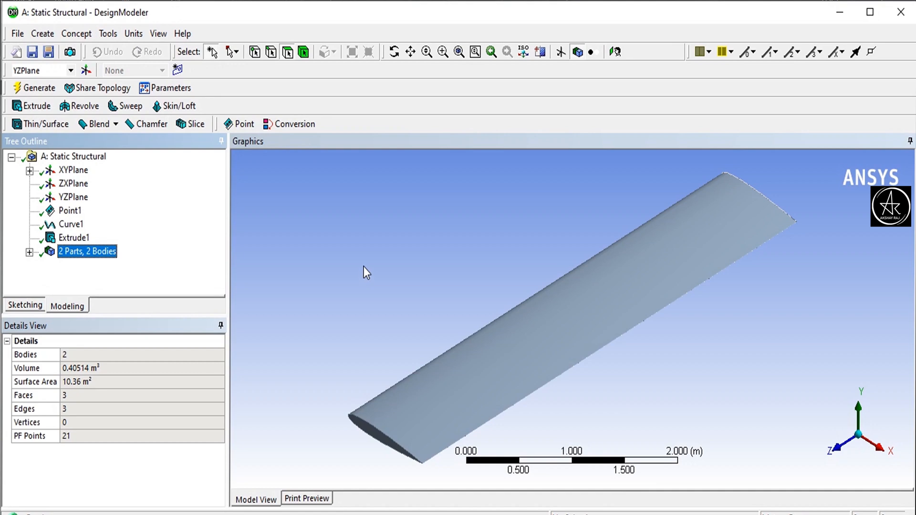
{"action": "scroll", "coordinate": [351, 286], "scroll_direction": "up", "scroll_amount": 3}
{"action": "scroll", "coordinate": [351, 286], "scroll_direction": "down", "scroll_amount": 2}
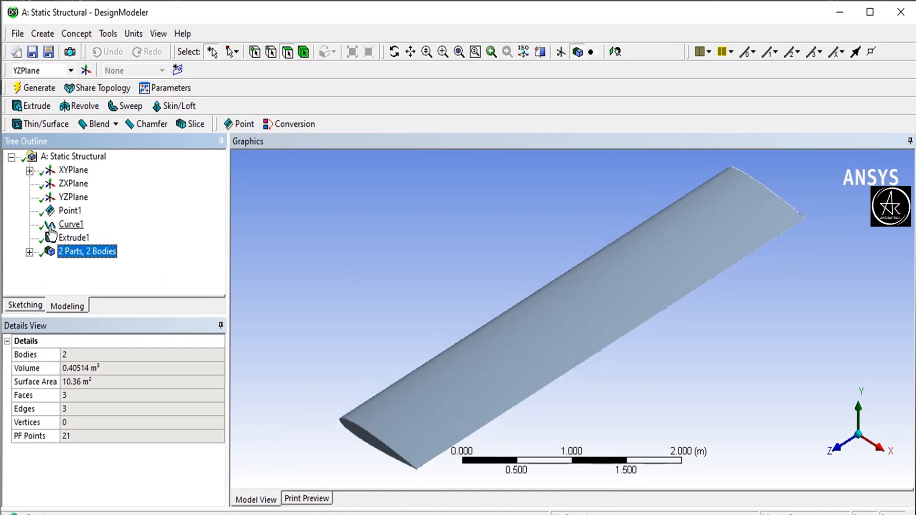
- Suppress the Line Body among the model's bodies so that only the wing solid stays active
{"action": "left_click", "coordinate": [29, 251]}
{"action": "left_click", "coordinate": [85, 279]}
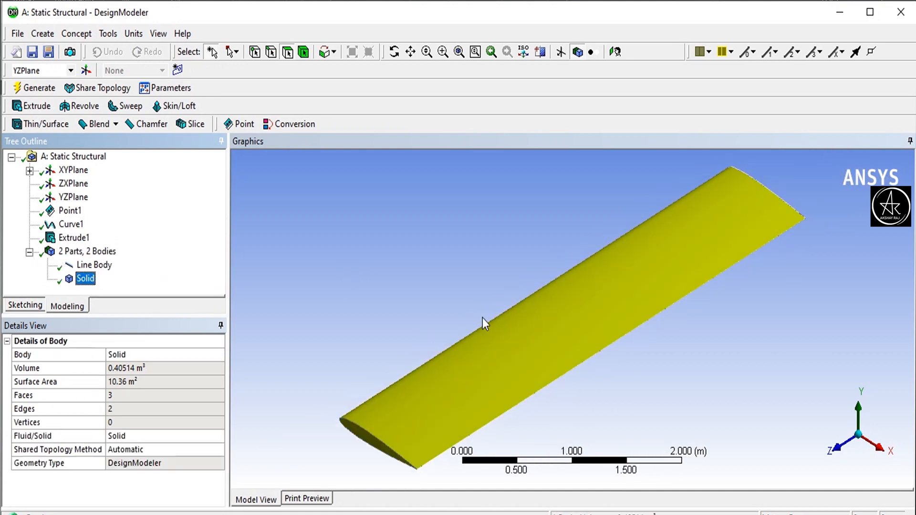
{"action": "left_click", "coordinate": [99, 265]}
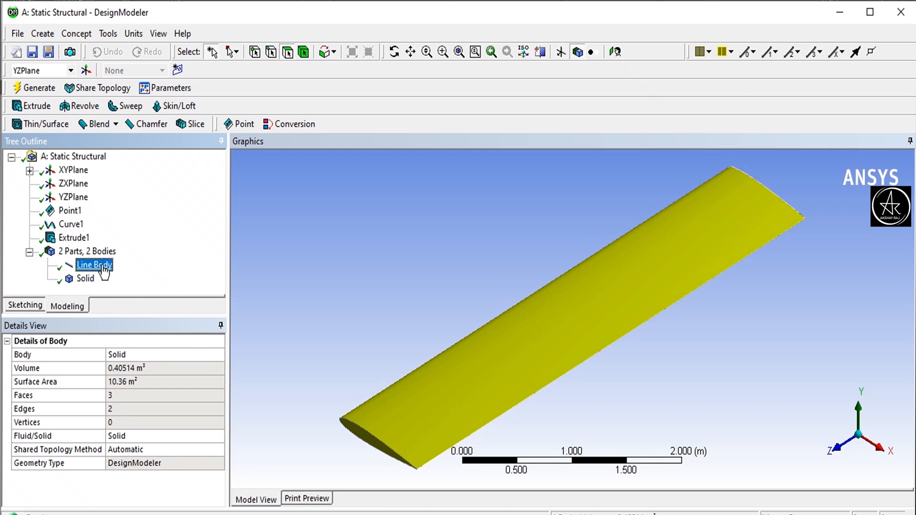
{"action": "right_click", "coordinate": [103, 266]}
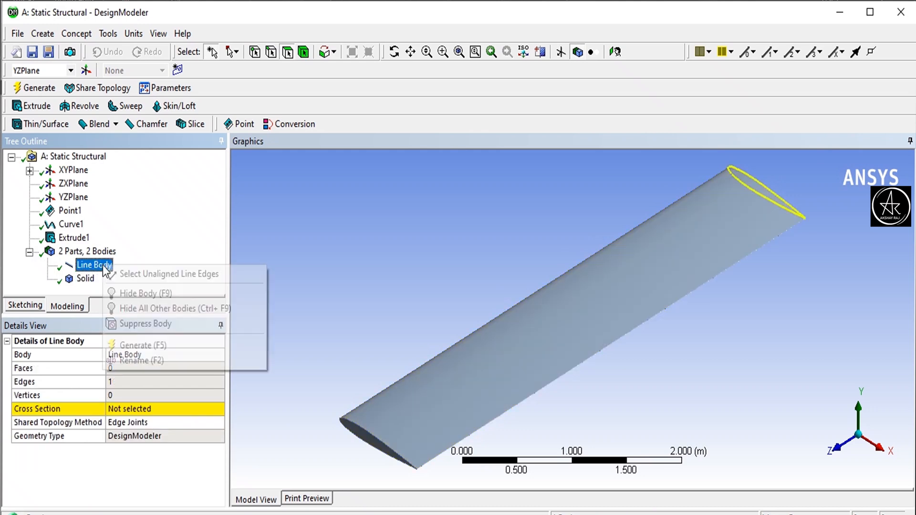
{"action": "left_click", "coordinate": [162, 321]}
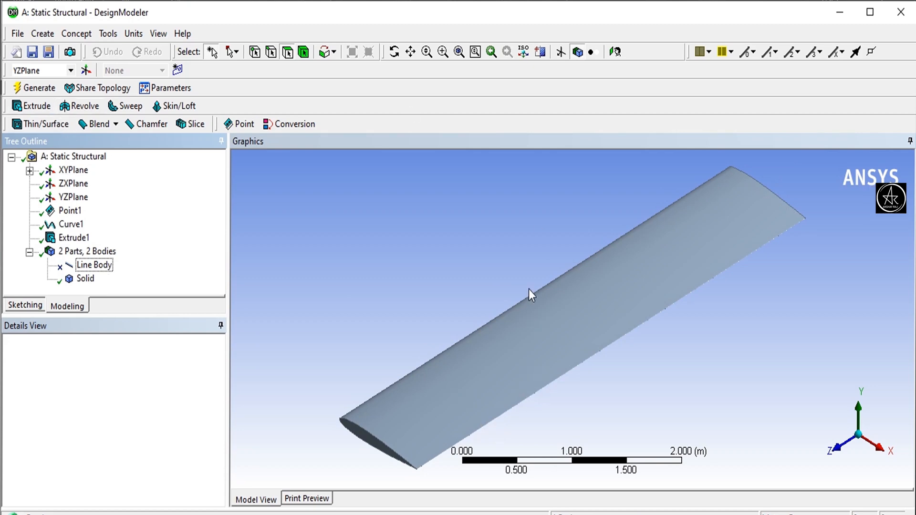
- Close the geometry editor and open the Static Structural system's Model cell in Mechanical
{"action": "left_click", "coordinate": [18, 32]}
{"action": "left_click", "coordinate": [61, 278]}
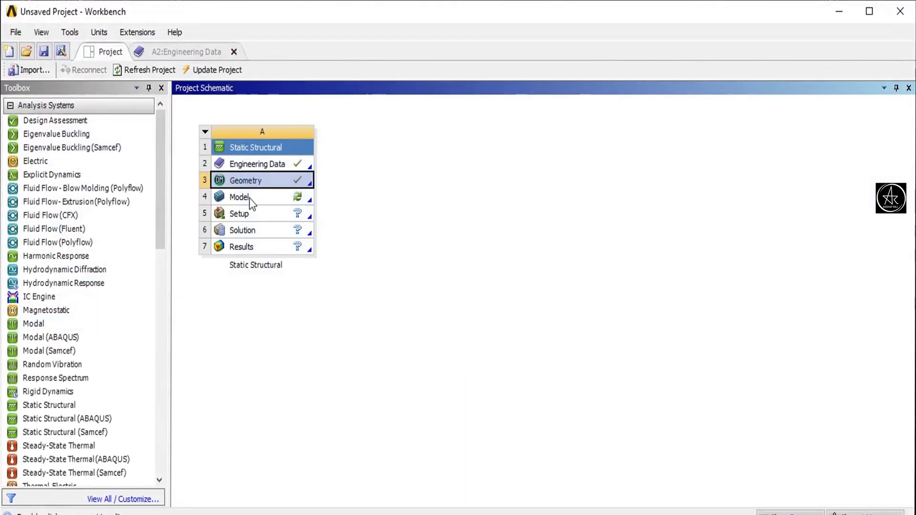
{"action": "double_click", "coordinate": [249, 197]}
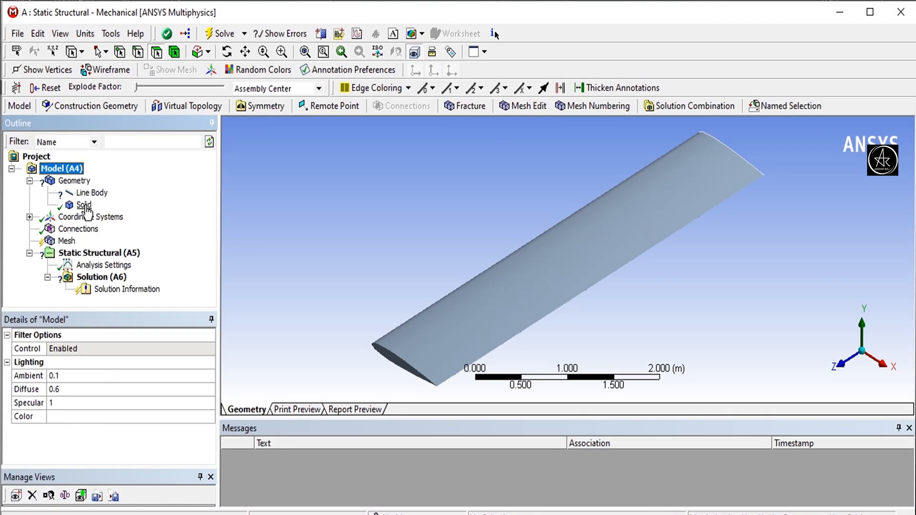
- Start a new material from the wing solid's material assignment, switching to Engineering Data in Workbench
{"action": "left_click", "coordinate": [84, 205]}
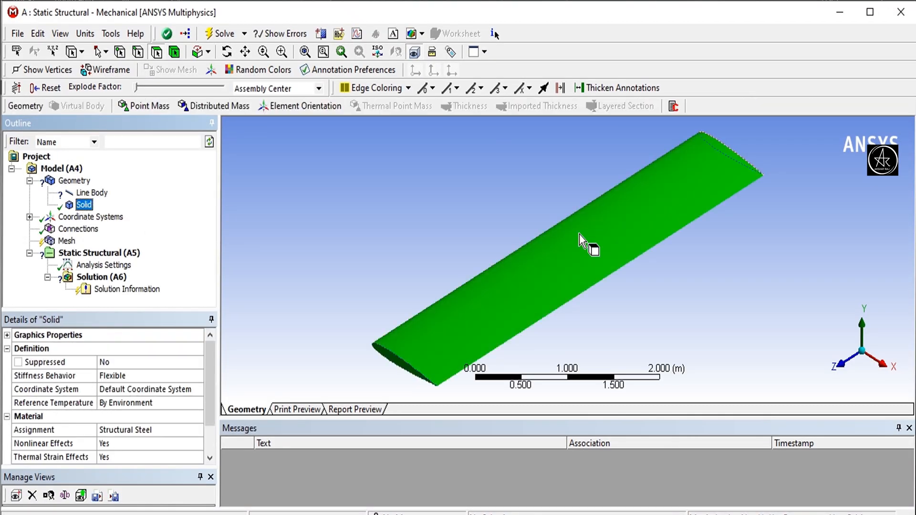
{"action": "left_click", "coordinate": [135, 431]}
{"action": "left_click", "coordinate": [197, 430]}
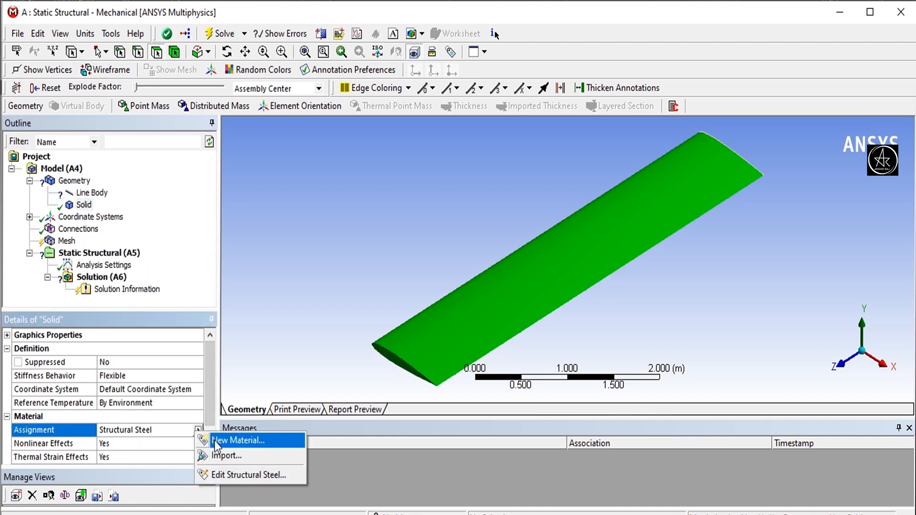
{"action": "left_click", "coordinate": [244, 440]}
{"action": "left_click", "coordinate": [462, 285]}
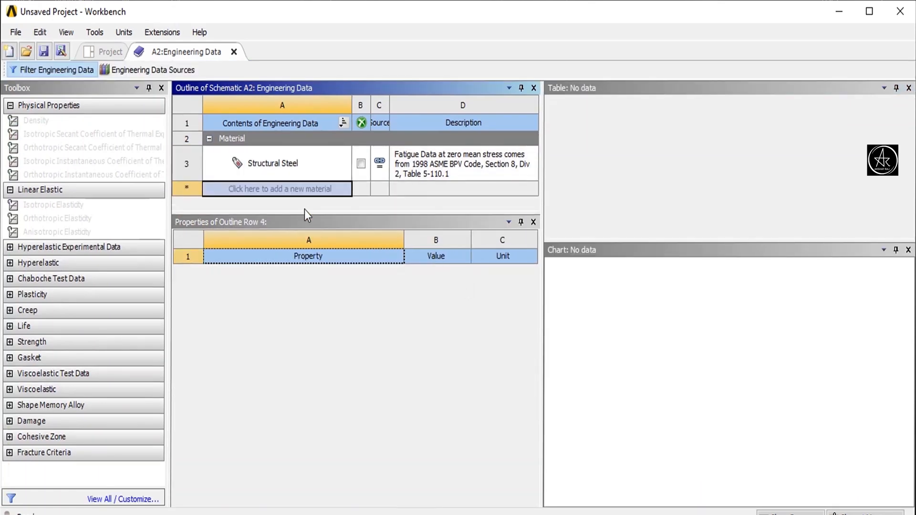
- Add a new material named Aluminum to the engineering data
{"action": "left_click", "coordinate": [299, 188]}
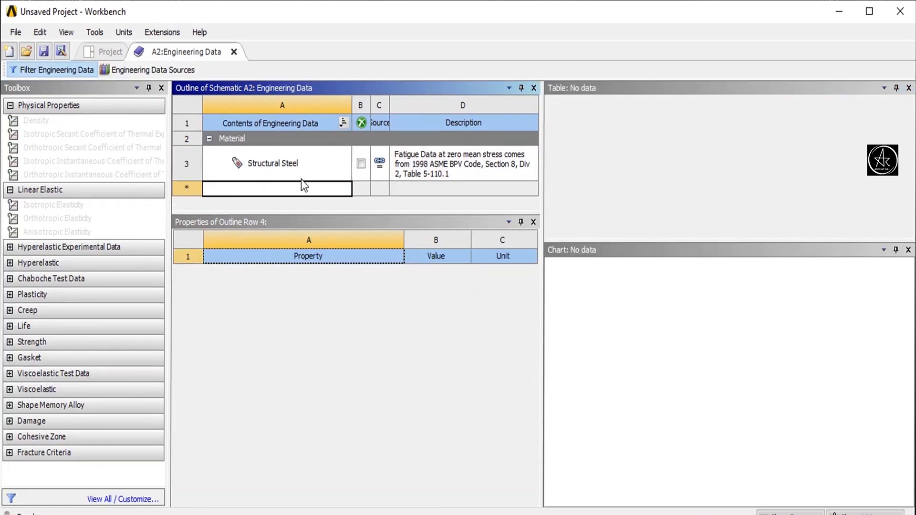
{"action": "type", "text": "Alum"}
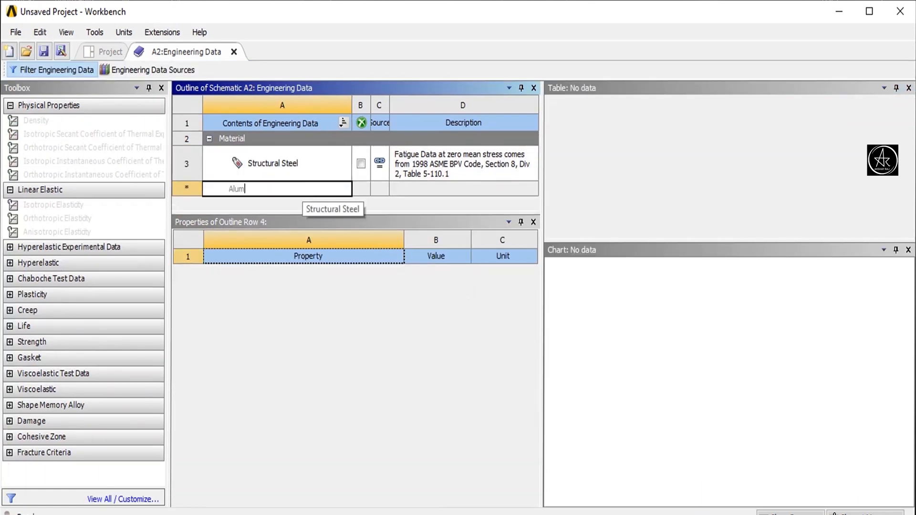
{"action": "type", "text": "inum"}
{"action": "key", "text": "Return"}
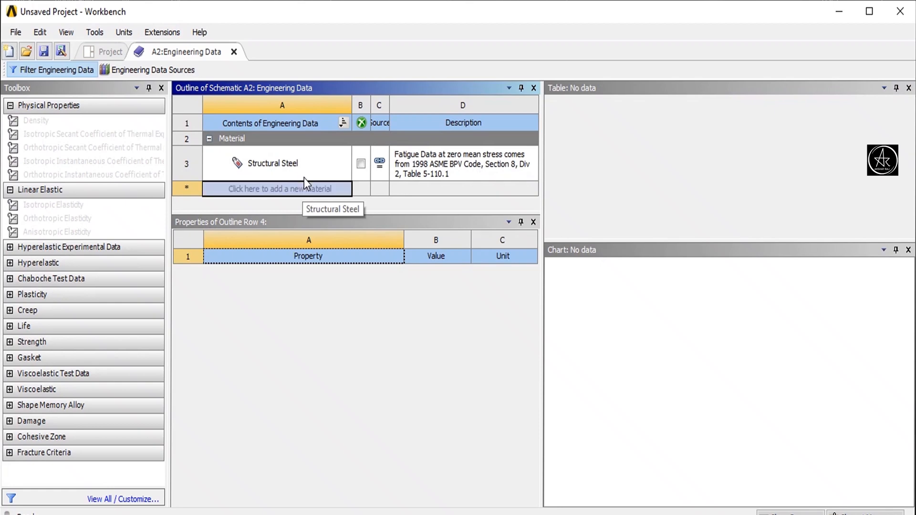
- Add the Density property to Aluminum and set it to 2900 kg m^-3
{"action": "left_click", "coordinate": [56, 123]}
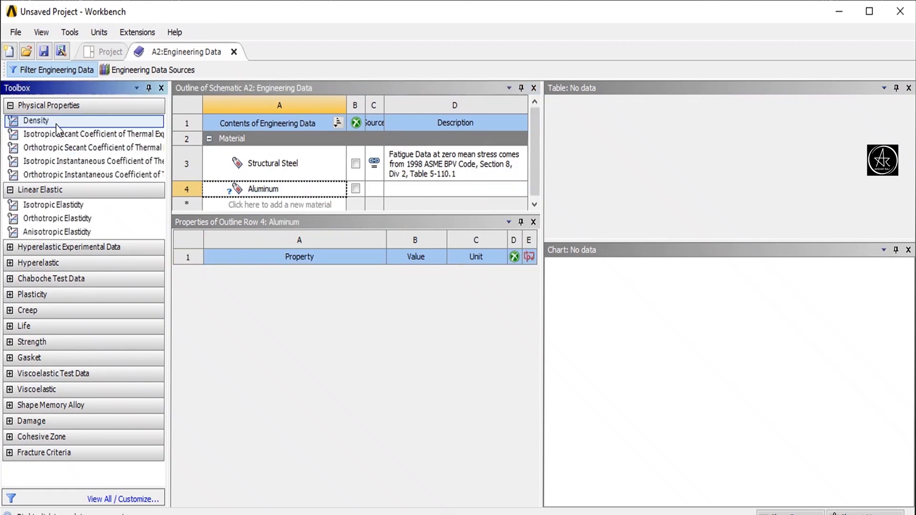
{"action": "left_click_drag", "start_coordinate": [396, 285], "coordinate": [396, 284]}
{"action": "left_click", "coordinate": [405, 272]}
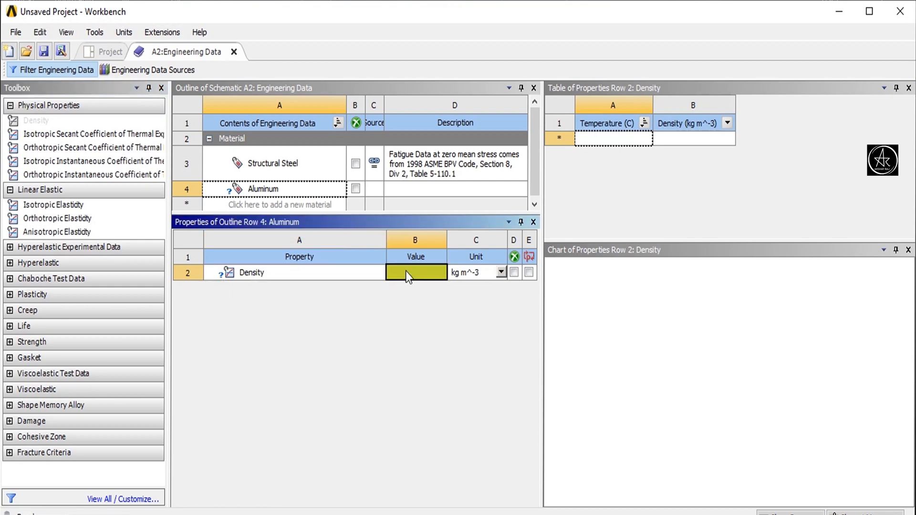
{"action": "type", "text": "2900"}
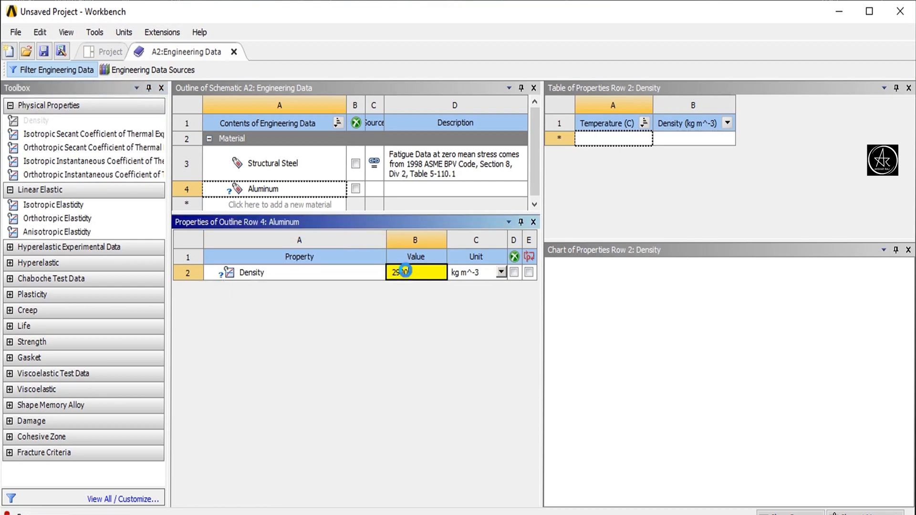
{"action": "left_click", "coordinate": [499, 345]}
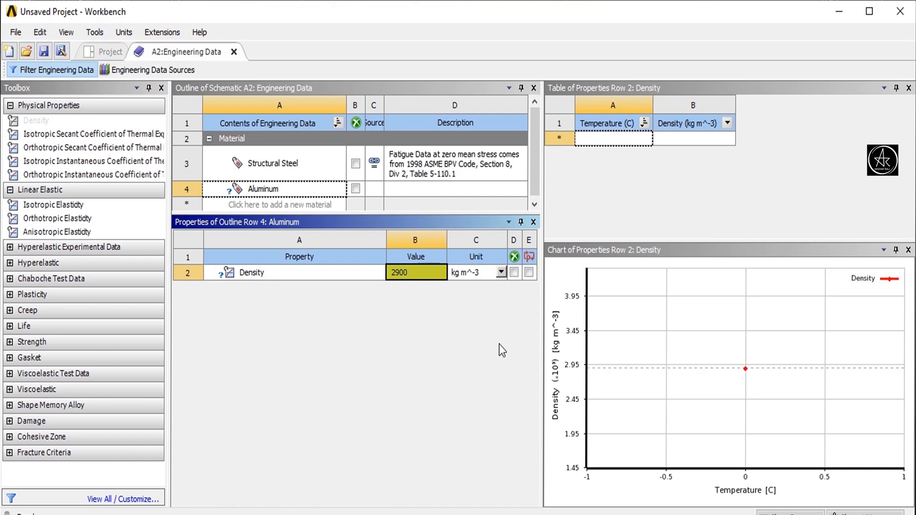
- Add Isotropic Elasticity to Aluminum with a Young's modulus of 6.9E+10 Pa and a Poisson's ratio of 0.32
{"action": "double_click", "coordinate": [56, 205]}
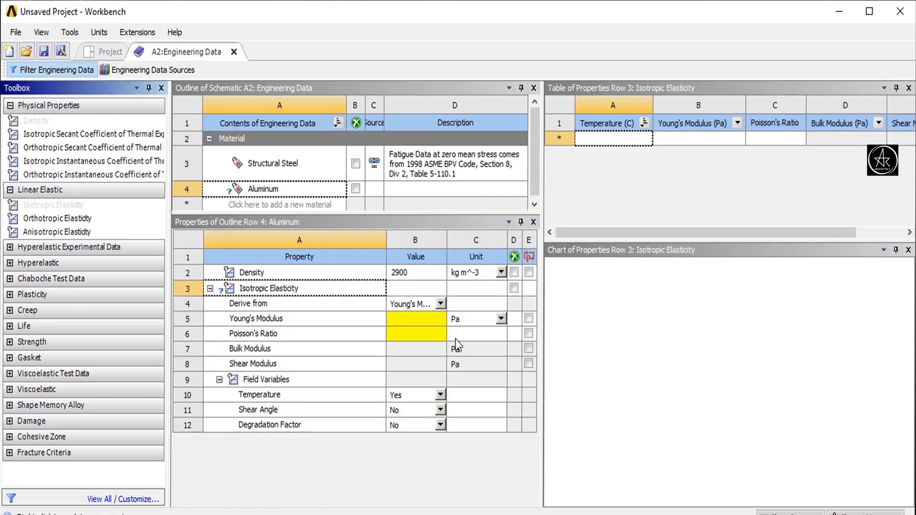
{"action": "left_click", "coordinate": [424, 320]}
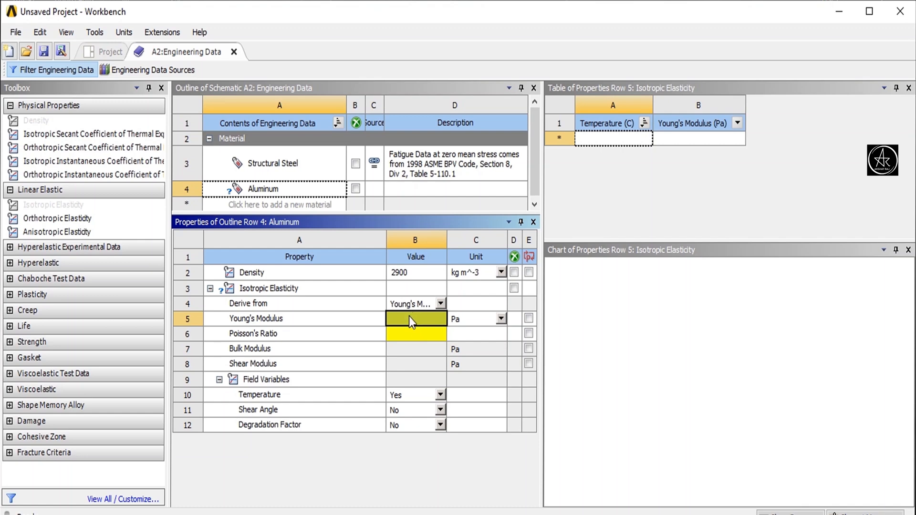
{"action": "type", "text": "6."}
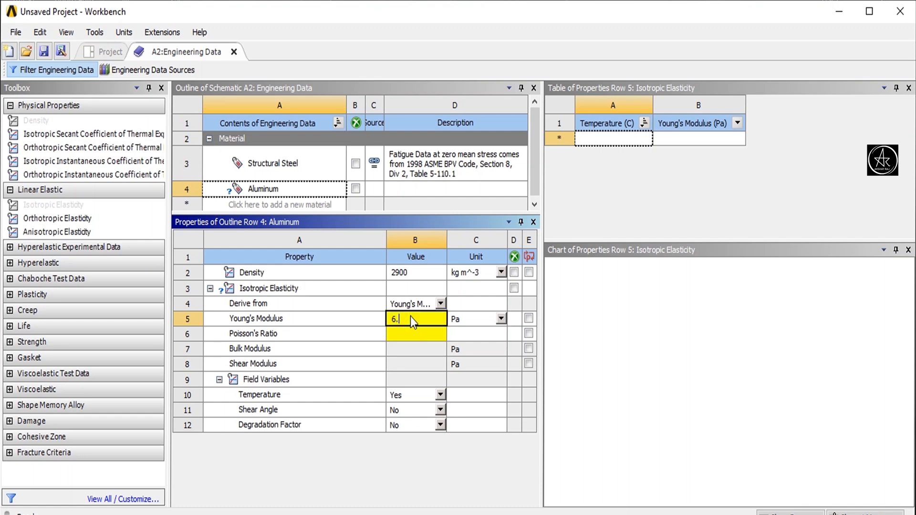
{"action": "type", "text": "9e10"}
{"action": "key", "text": "Return"}
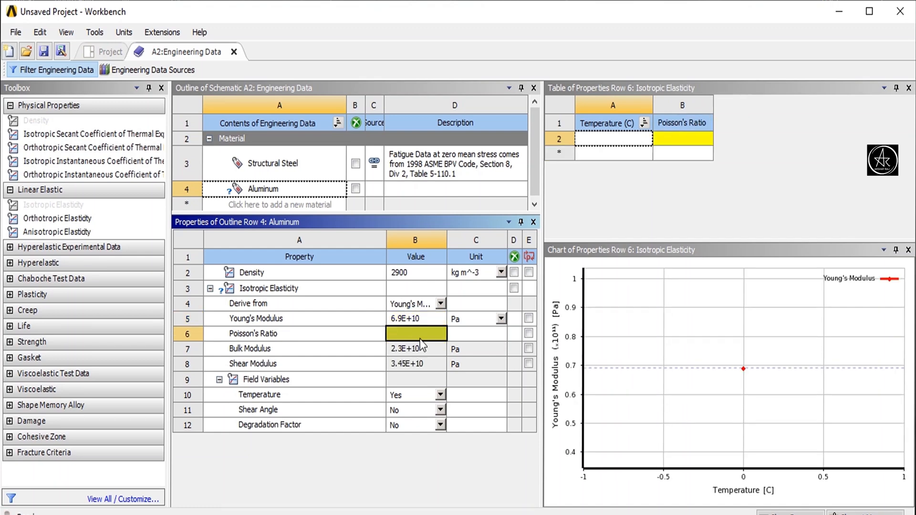
{"action": "type", "text": "0.32"}
{"action": "left_click", "coordinate": [419, 337]}
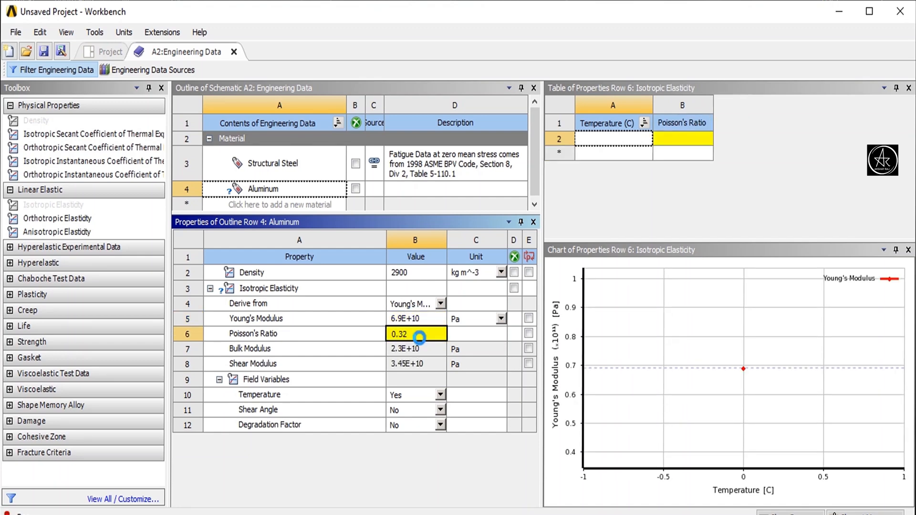
{"action": "key", "text": "Return"}
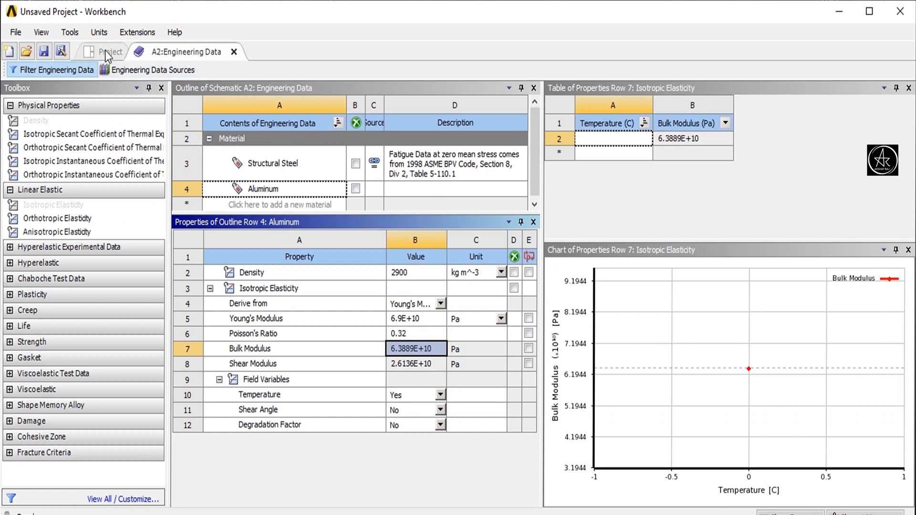
- Return to the project schematic, refresh the Model cell with the changed data and switch back to Mechanical
{"action": "left_click", "coordinate": [104, 50]}
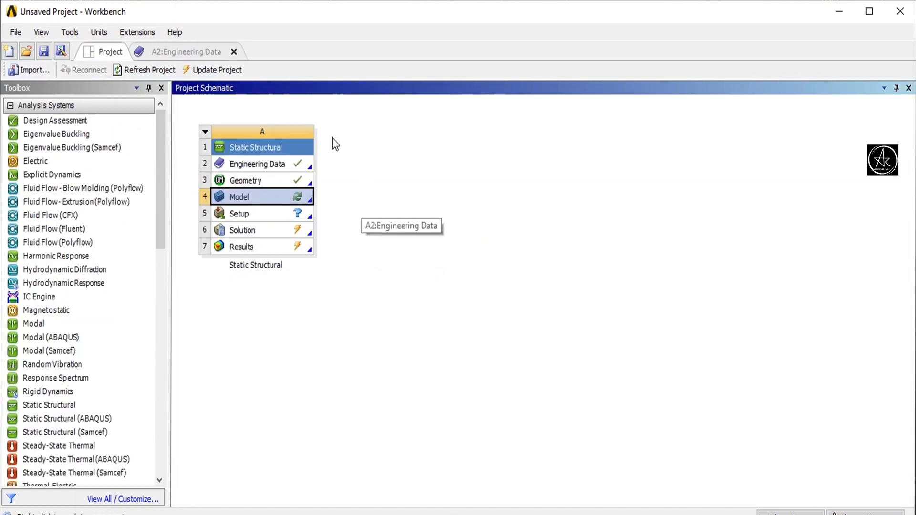
{"action": "right_click", "coordinate": [259, 199]}
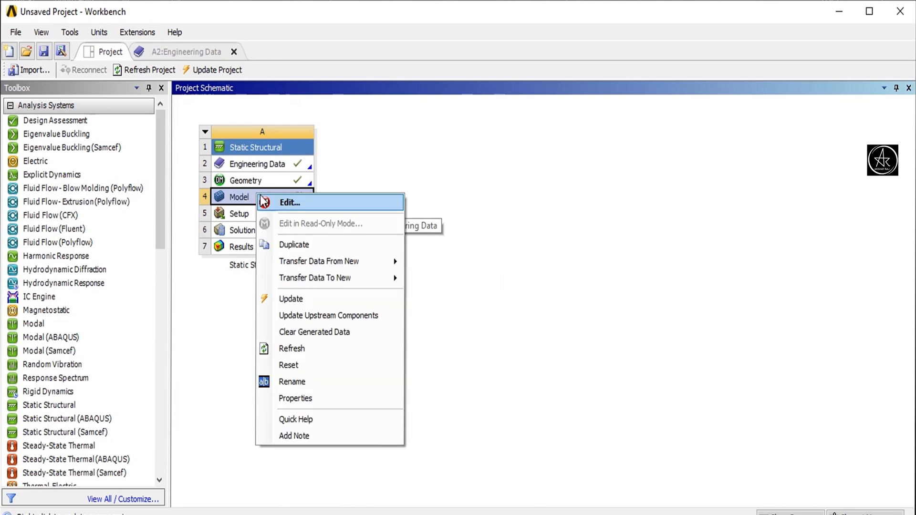
{"action": "left_click", "coordinate": [303, 348]}
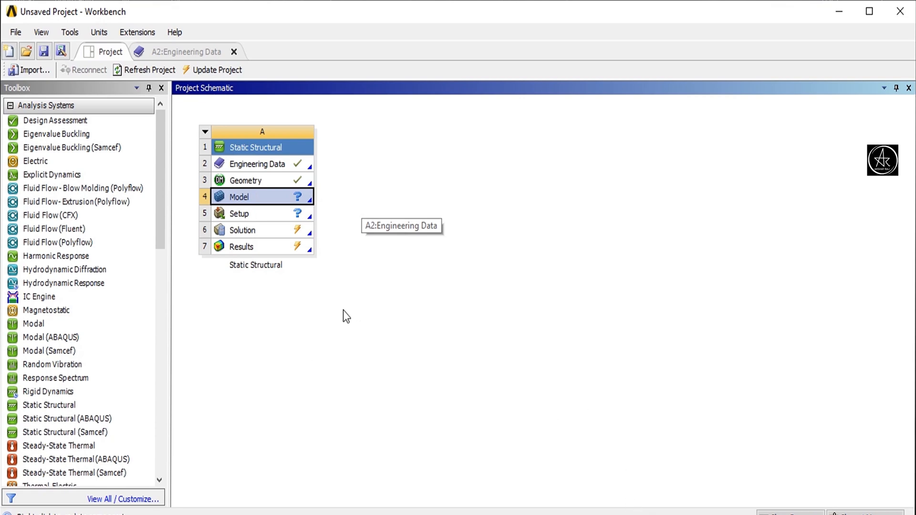
{"action": "left_click", "coordinate": [370, 376]}
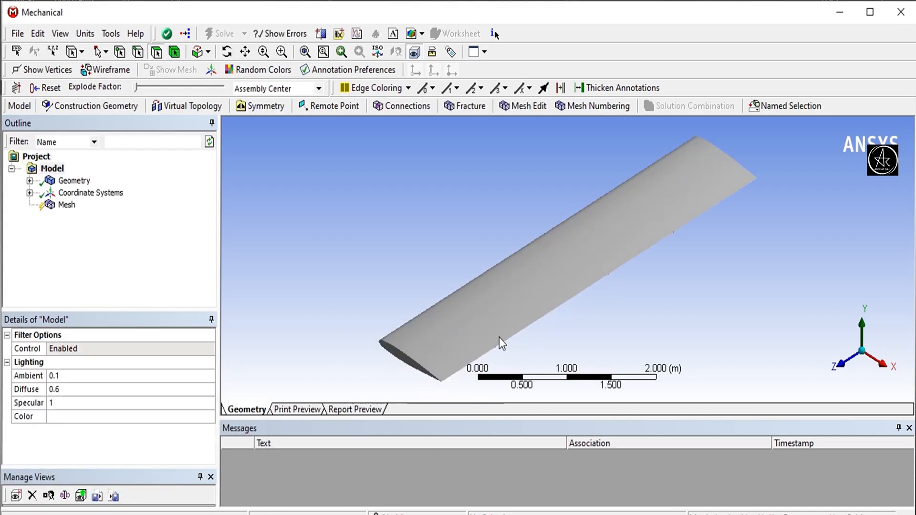
- Assign the Aluminum material to the wing solid
{"action": "left_click", "coordinate": [30, 182]}
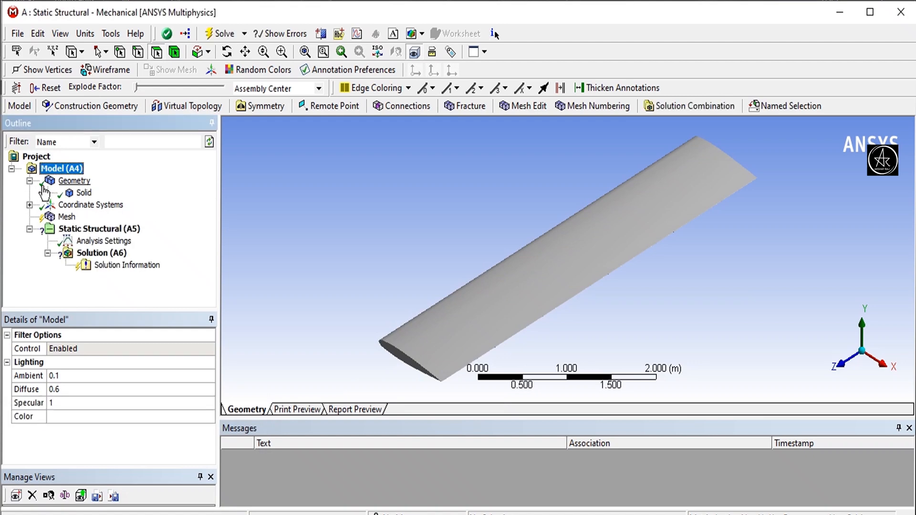
{"action": "left_click", "coordinate": [84, 193]}
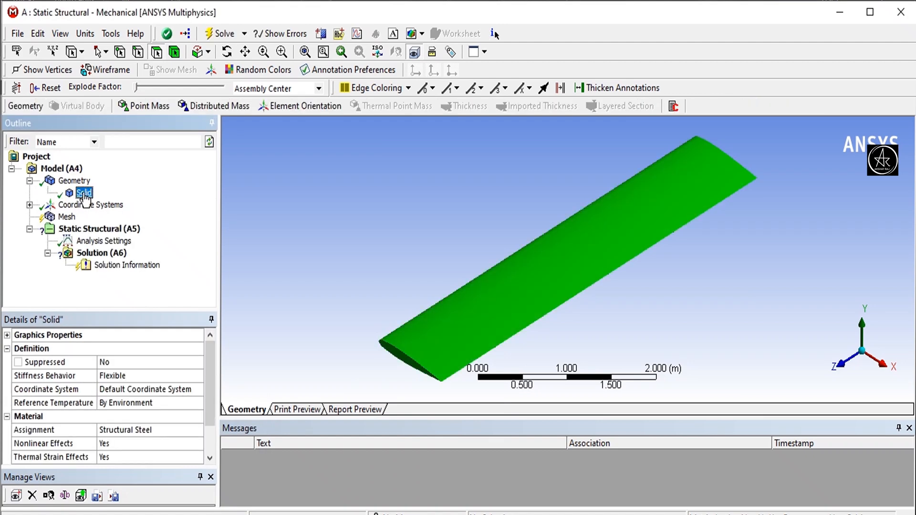
{"action": "left_click", "coordinate": [154, 429]}
{"action": "left_click", "coordinate": [198, 429]}
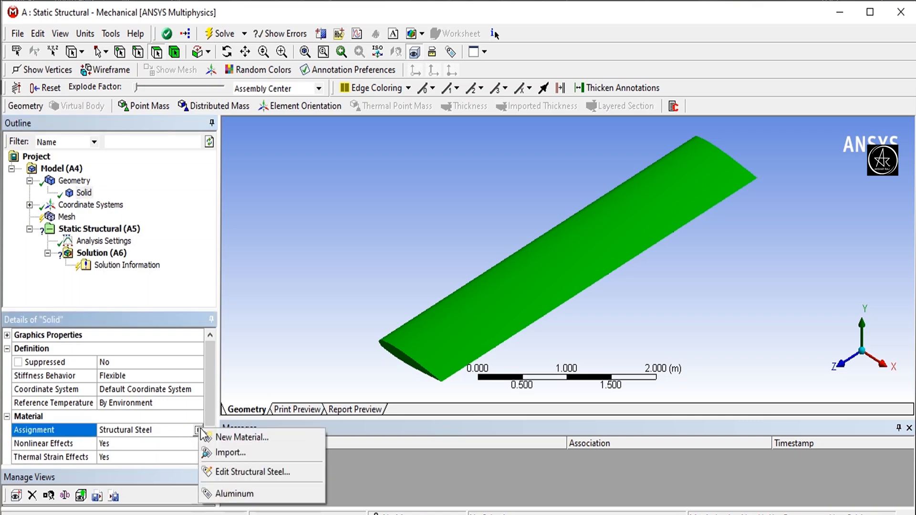
{"action": "left_click", "coordinate": [250, 496]}
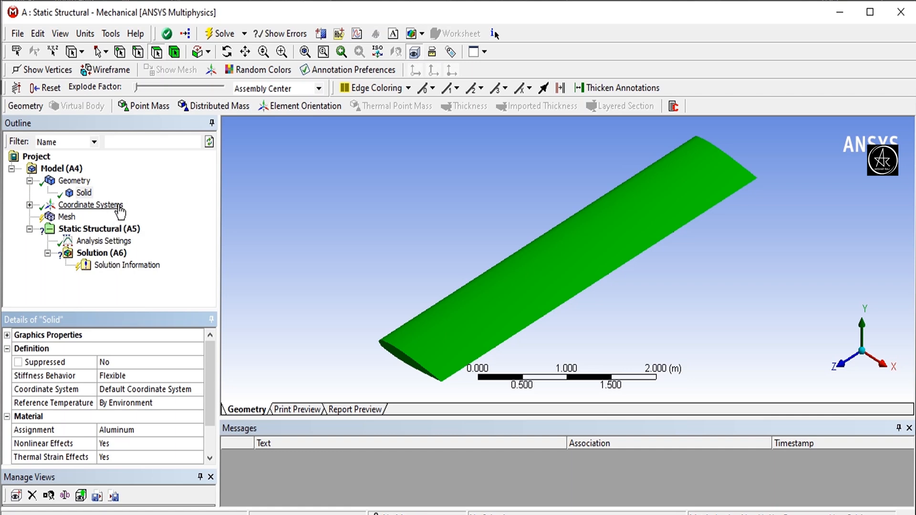
- Generate the mesh of the wing with the default settings
{"action": "right_click", "coordinate": [67, 219]}
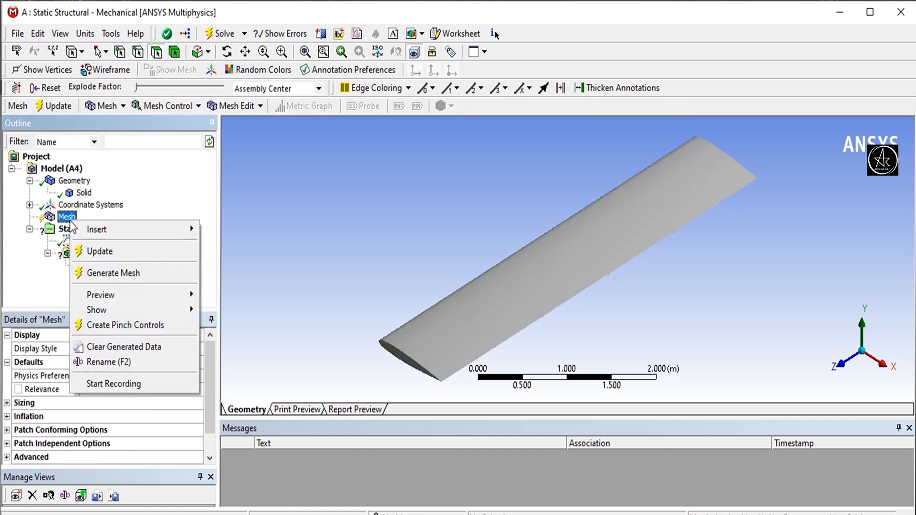
{"action": "left_click", "coordinate": [125, 273]}
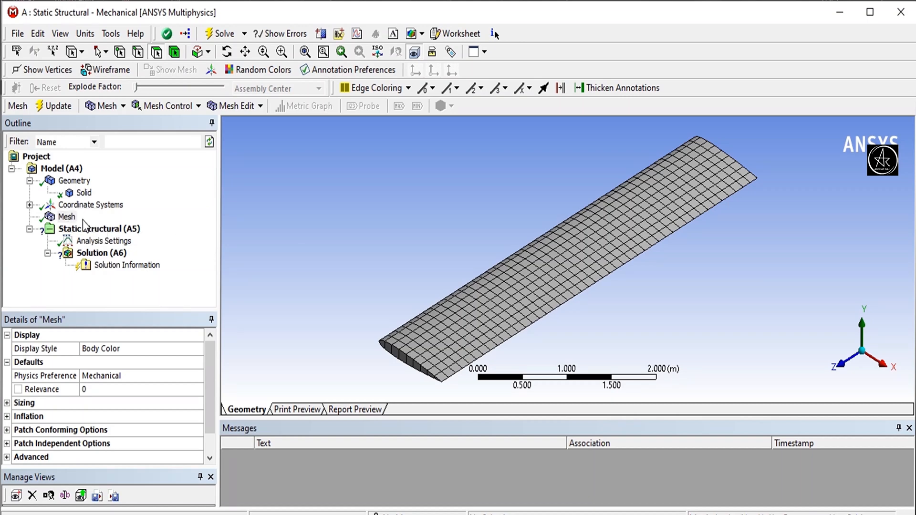
- Apply a fixed support to the airfoil-shaped end face at the wing's near end in the Static Structural analysis
{"action": "left_click", "coordinate": [102, 229]}
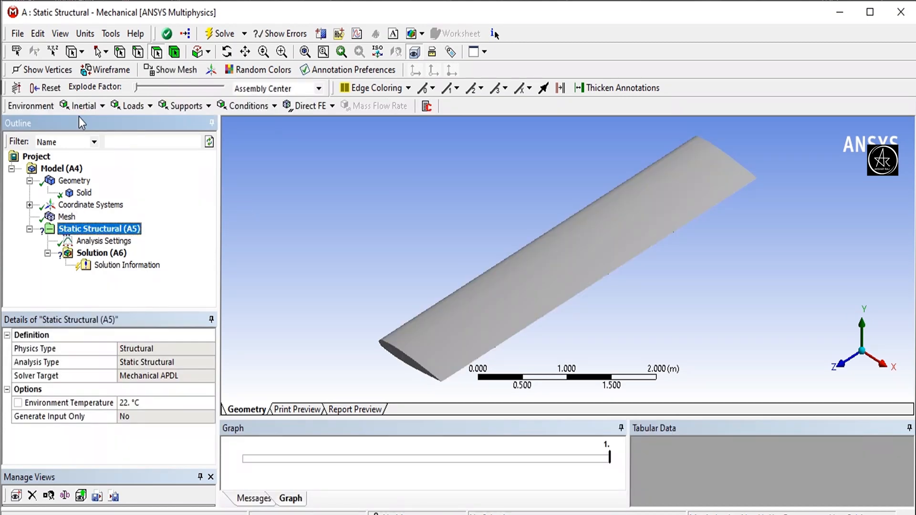
{"action": "left_click", "coordinate": [189, 109]}
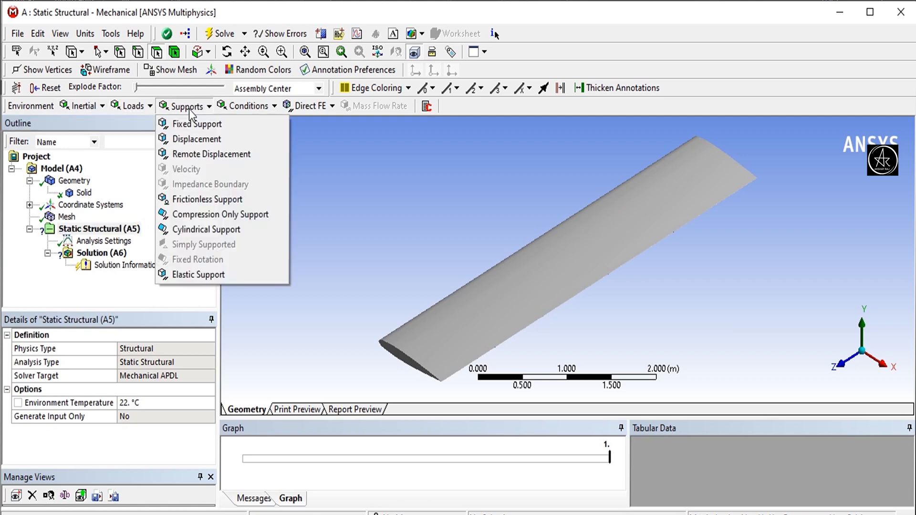
{"action": "left_click", "coordinate": [195, 125]}
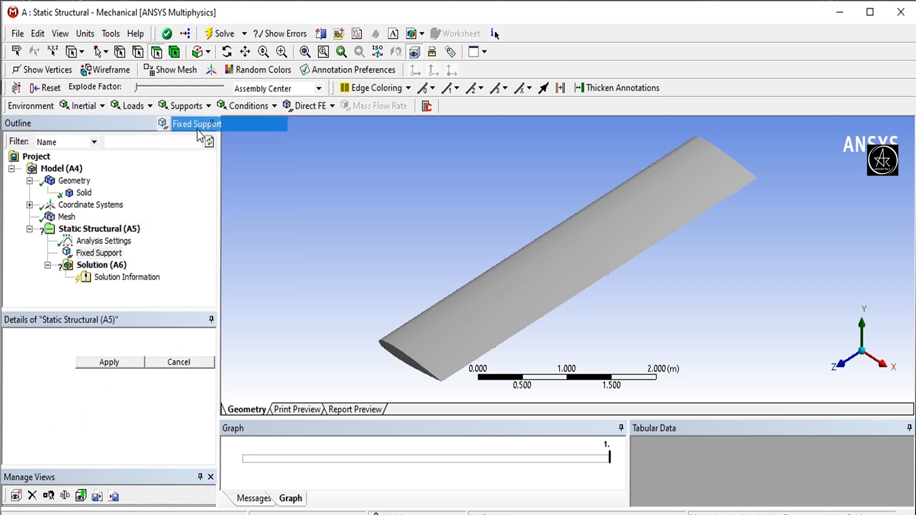
{"action": "left_click", "coordinate": [396, 357]}
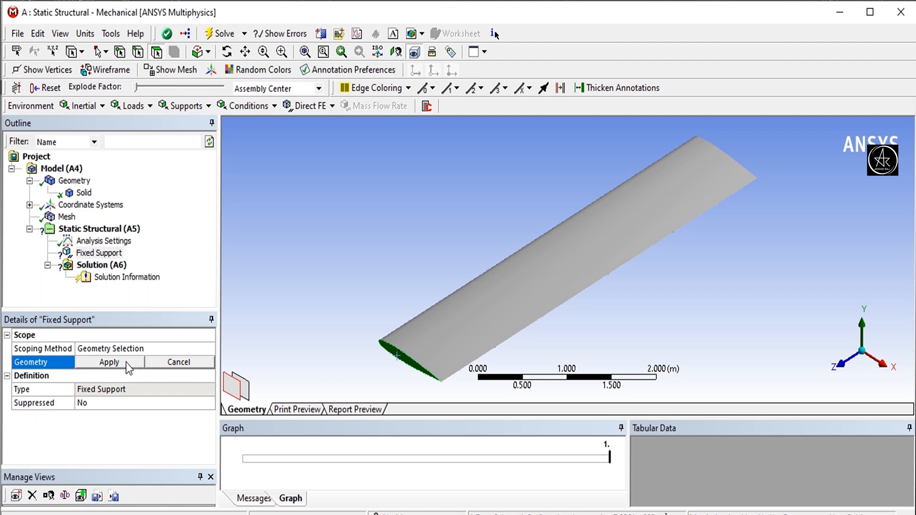
{"action": "left_click", "coordinate": [108, 362]}
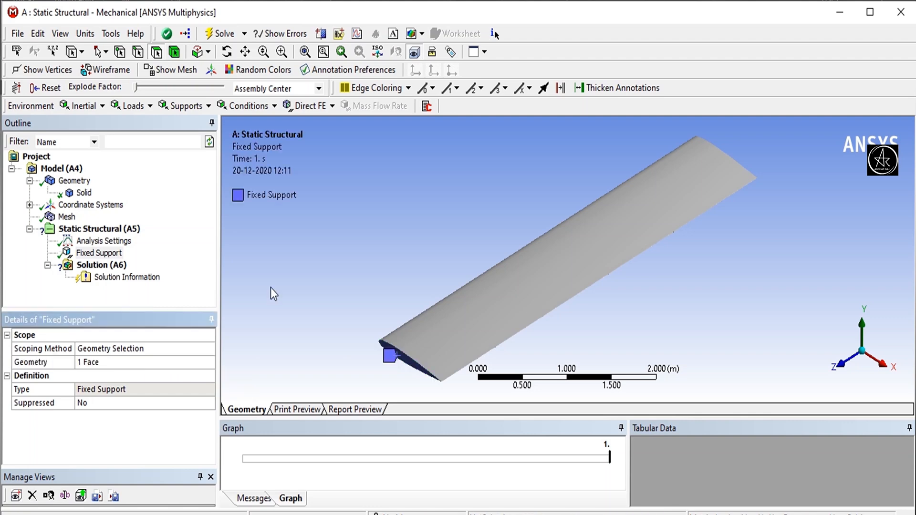
- Add Standard Earth Gravity to the Static Structural analysis and set its direction to -Y Direction
{"action": "left_click", "coordinate": [84, 106]}
{"action": "left_click", "coordinate": [96, 135]}
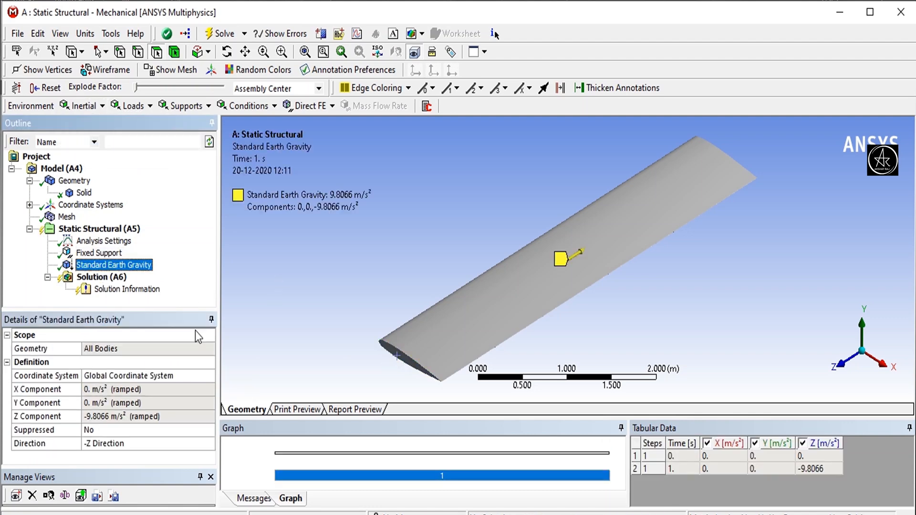
{"action": "left_click", "coordinate": [125, 443]}
{"action": "left_click", "coordinate": [209, 443]}
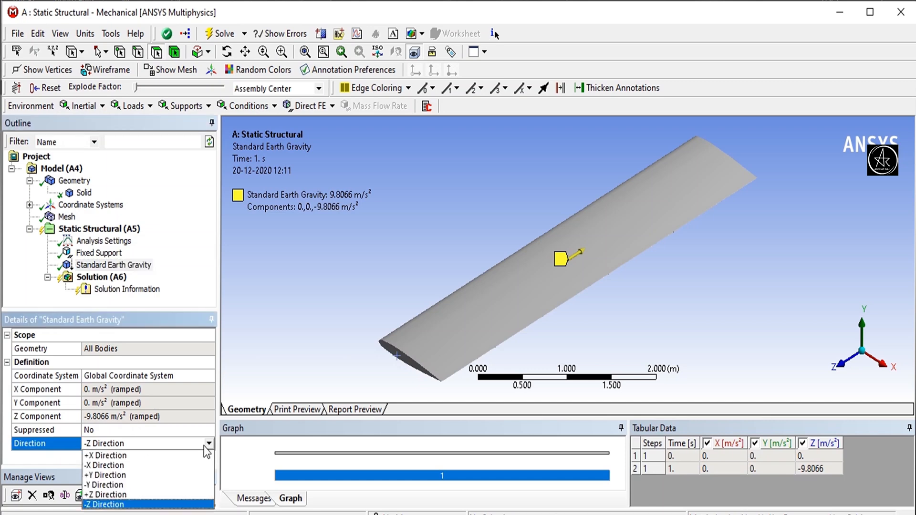
{"action": "left_click", "coordinate": [176, 485]}
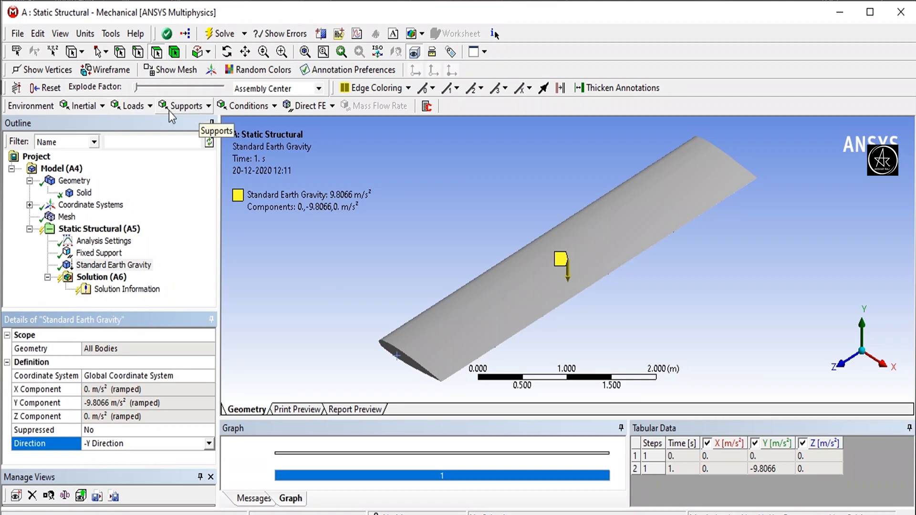
- Add a Fluid Solid Interface load scoped to the wing's outer skin and the unsupported tip face
{"action": "left_click", "coordinate": [131, 107]}
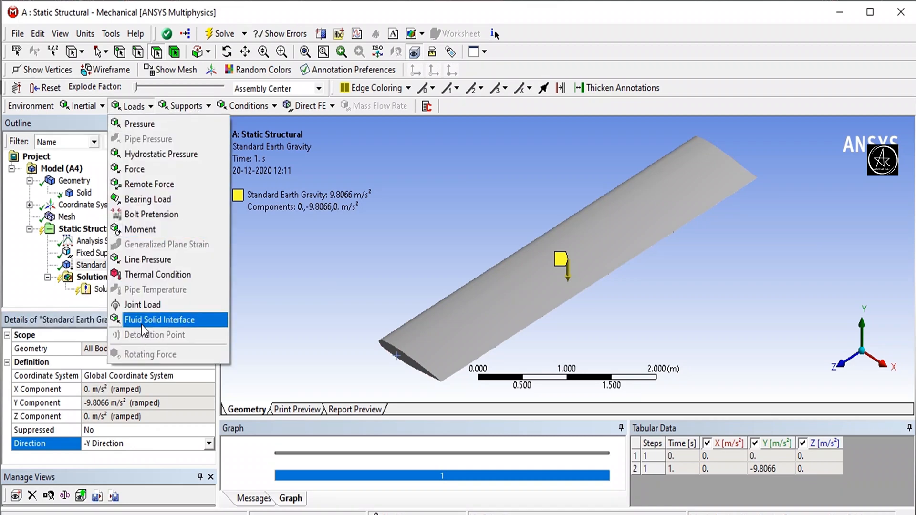
{"action": "left_click", "coordinate": [142, 326]}
{"action": "left_click", "coordinate": [568, 273]}
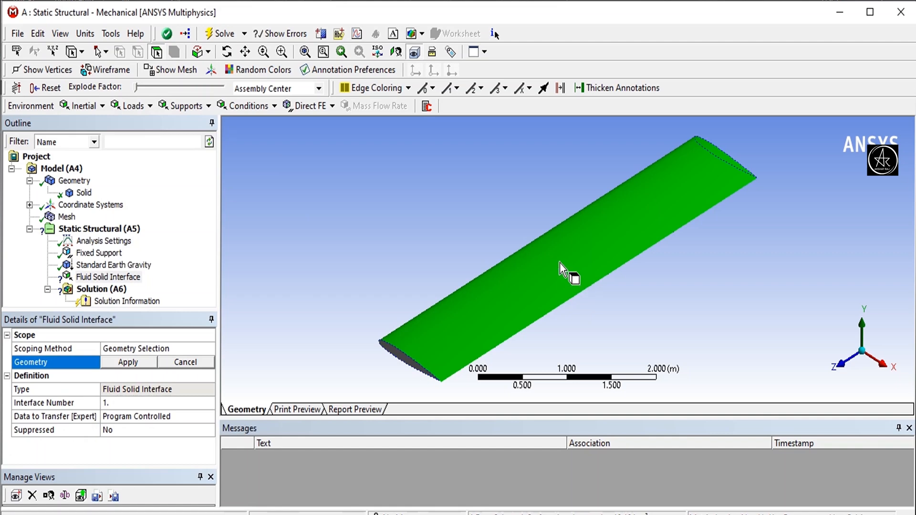
{"action": "middle_click_drag", "start_coordinate": [559, 262], "coordinate": [387, 231]}
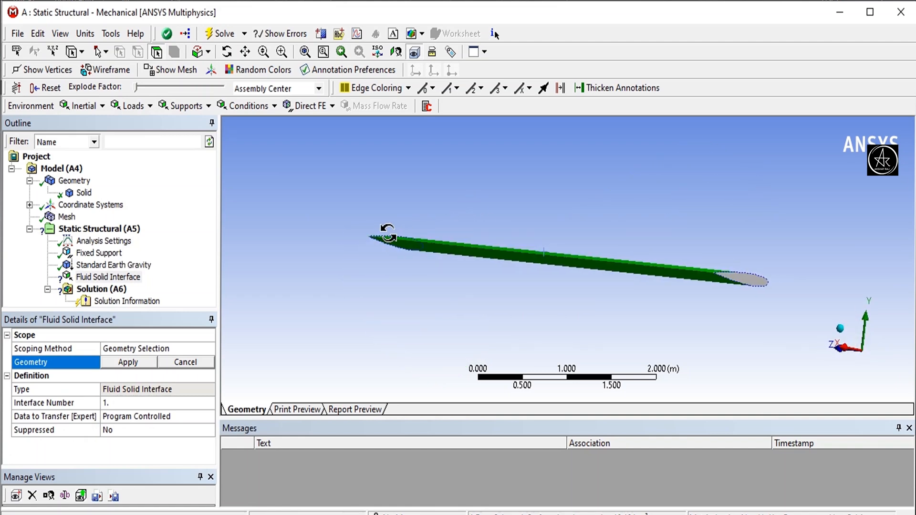
{"action": "left_click", "coordinate": [767, 285]}
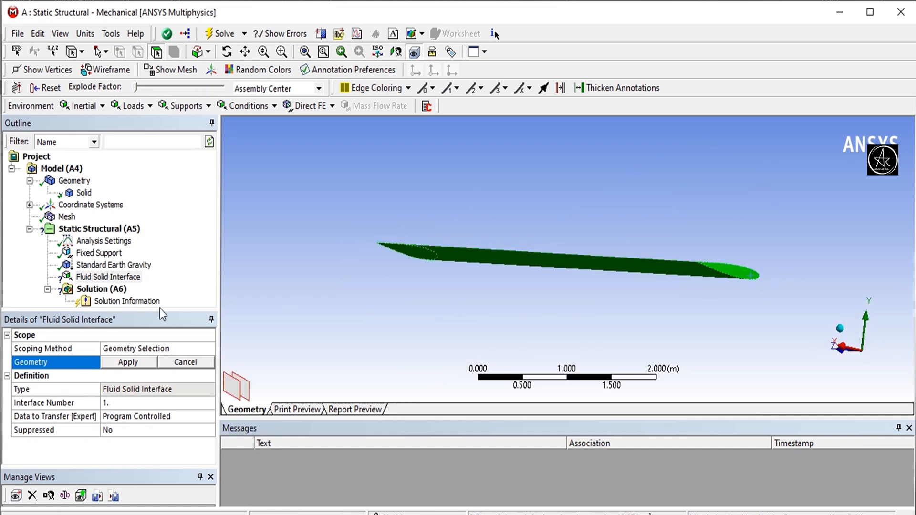
{"action": "left_click", "coordinate": [143, 362]}
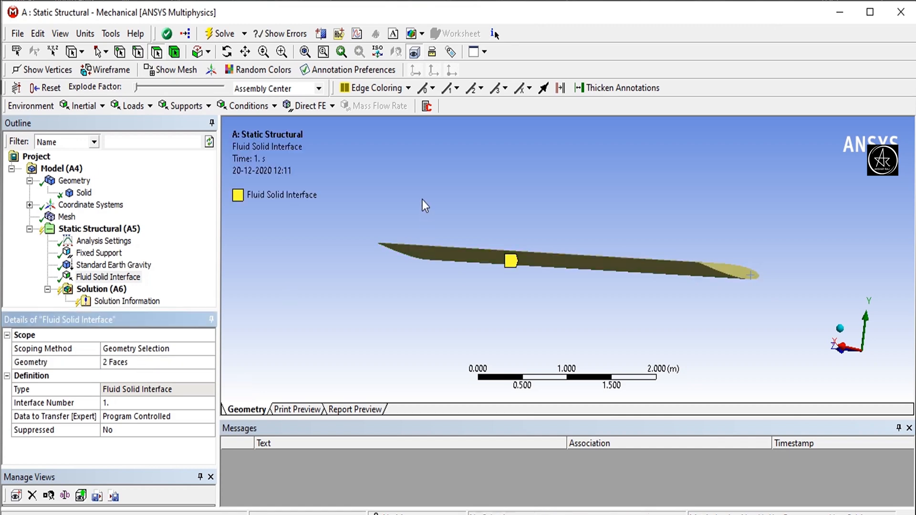
- Switch to Workbench and add a Modal system that shares the Static Structural system's engineering data, geometry and model
{"action": "middle_click_drag", "start_coordinate": [422, 200], "coordinate": [613, 206]}
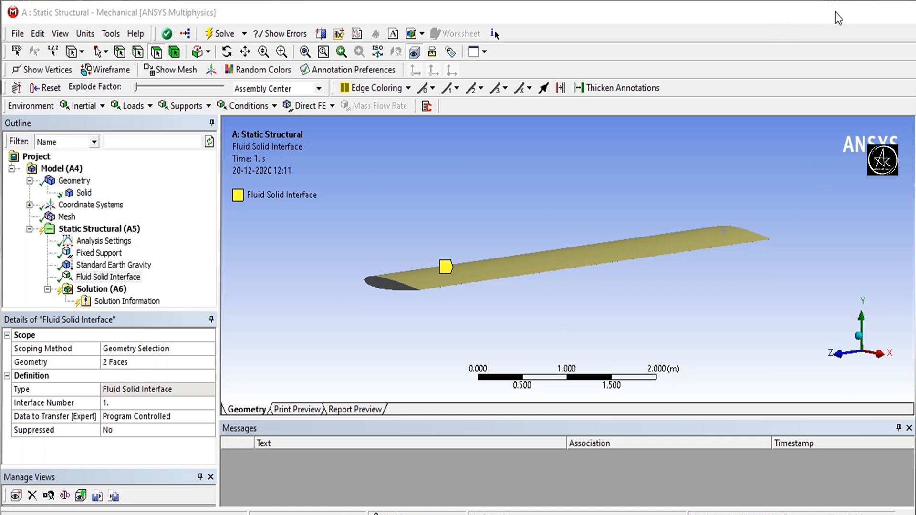
{"action": "left_click", "coordinate": [839, 13]}
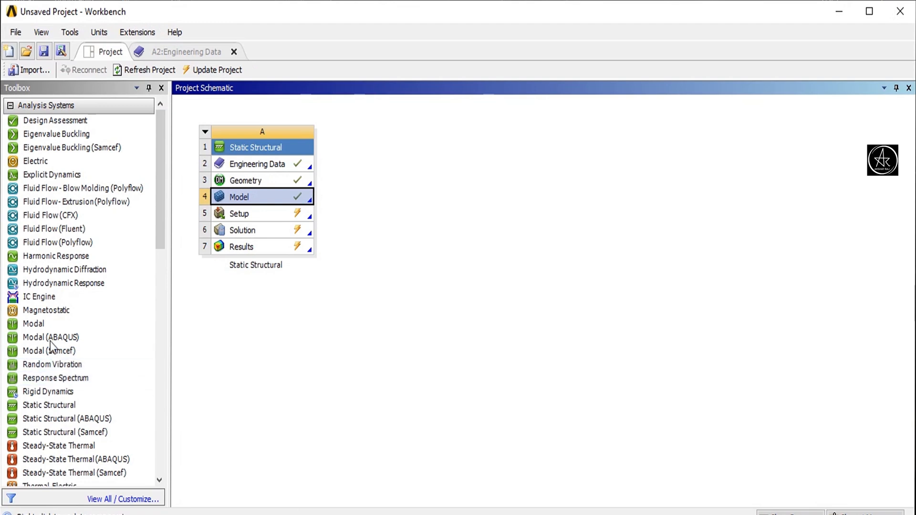
{"action": "left_click_drag", "start_coordinate": [48, 327], "coordinate": [420, 168]}
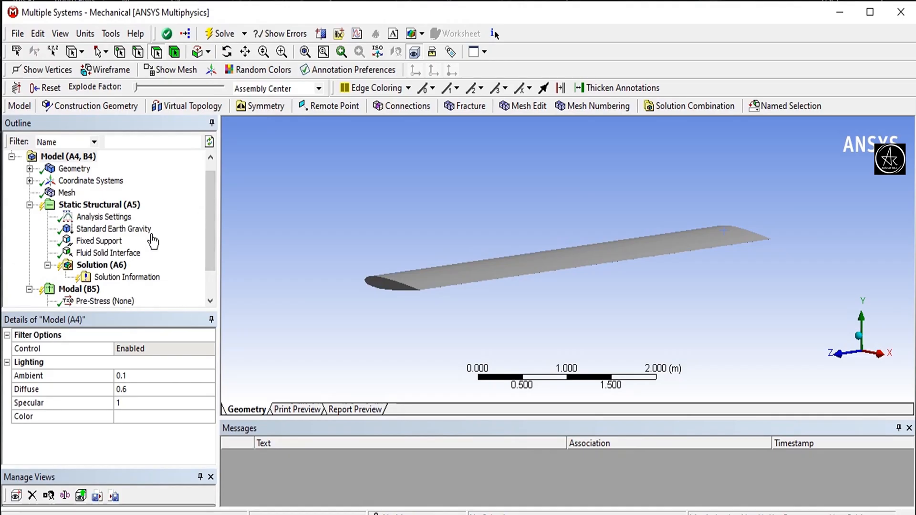
- Copy the Fixed Support from the Static Structural analysis into the Modal analysis
{"action": "scroll", "coordinate": [211, 203], "scroll_direction": "down", "scroll_amount": 2}
{"action": "left_click", "coordinate": [106, 207]}
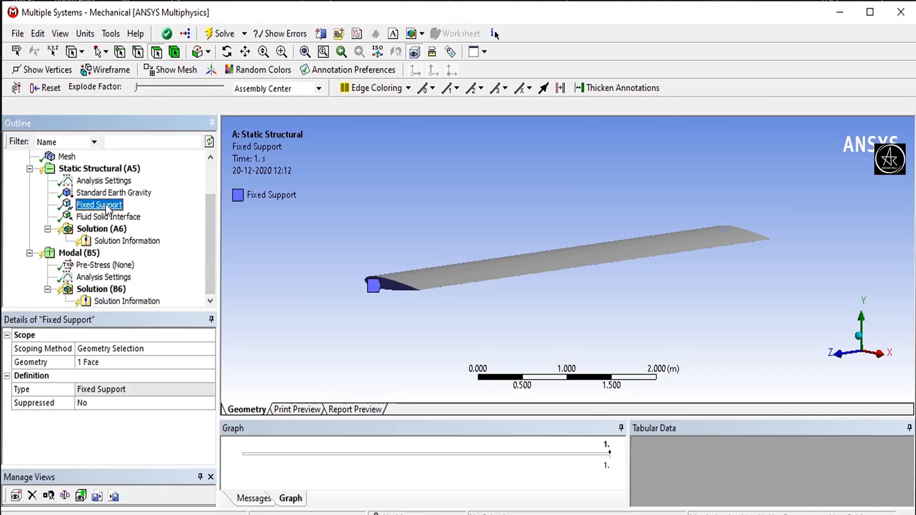
{"action": "right_click", "coordinate": [105, 207]}
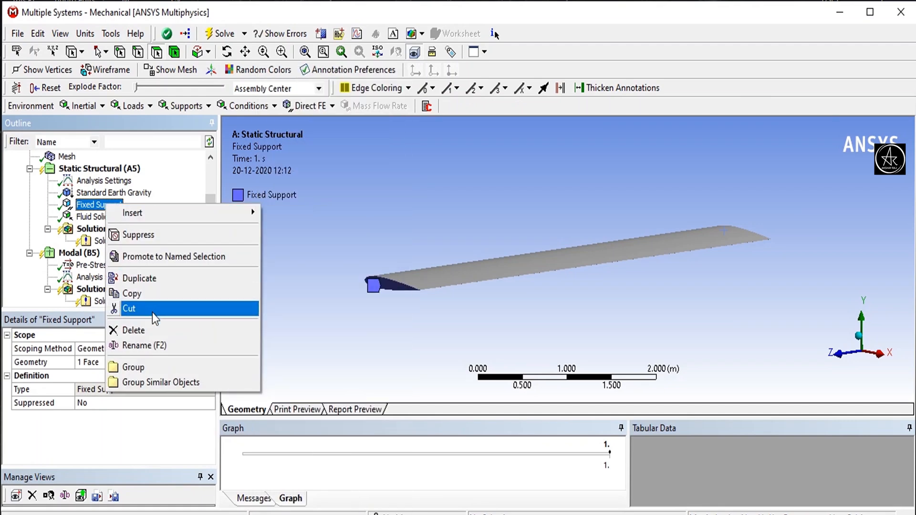
{"action": "left_click", "coordinate": [150, 297]}
{"action": "left_click", "coordinate": [79, 254]}
{"action": "right_click", "coordinate": [78, 258]}
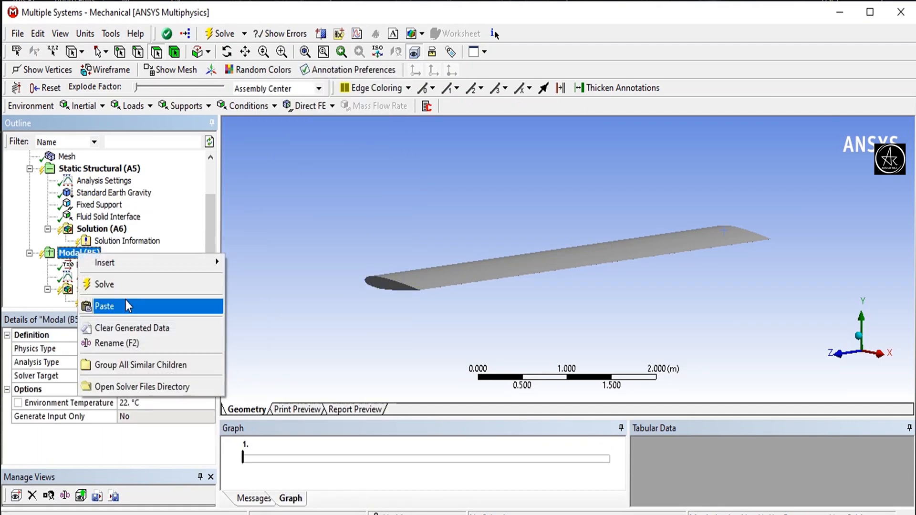
{"action": "left_click", "coordinate": [126, 309]}
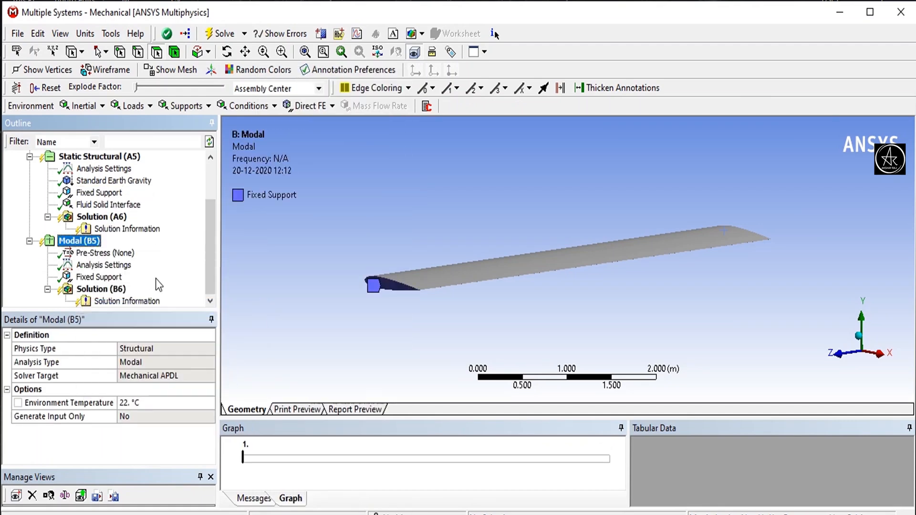
- Set Max Modes to Find to 5 in the Modal analysis settings
{"action": "left_click", "coordinate": [103, 265]}
{"action": "left_click", "coordinate": [120, 349]}
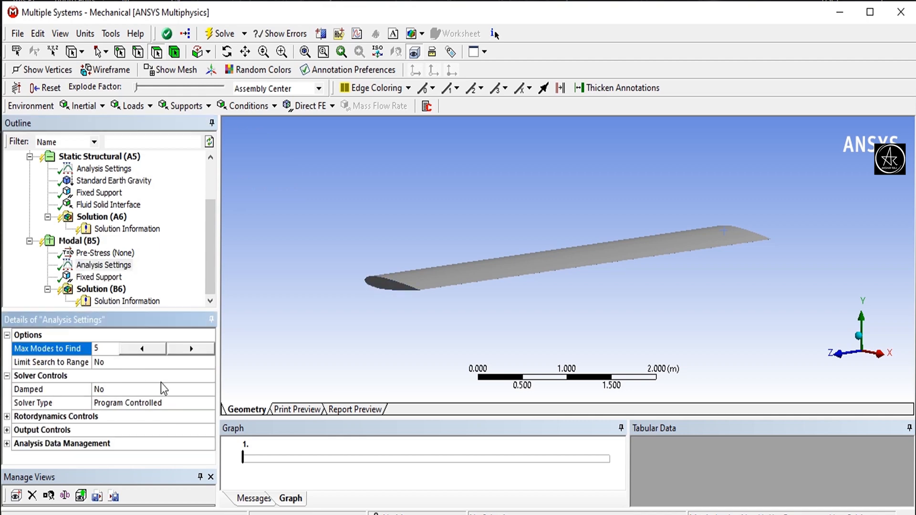
{"action": "key", "text": "Return"}
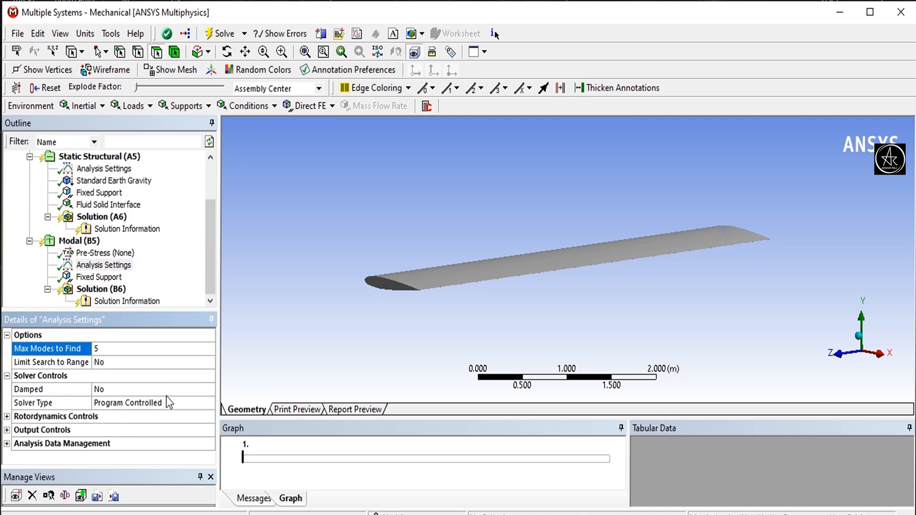
- Insert a Total Deformation result under the Modal solution and solve it
{"action": "right_click", "coordinate": [114, 293]}
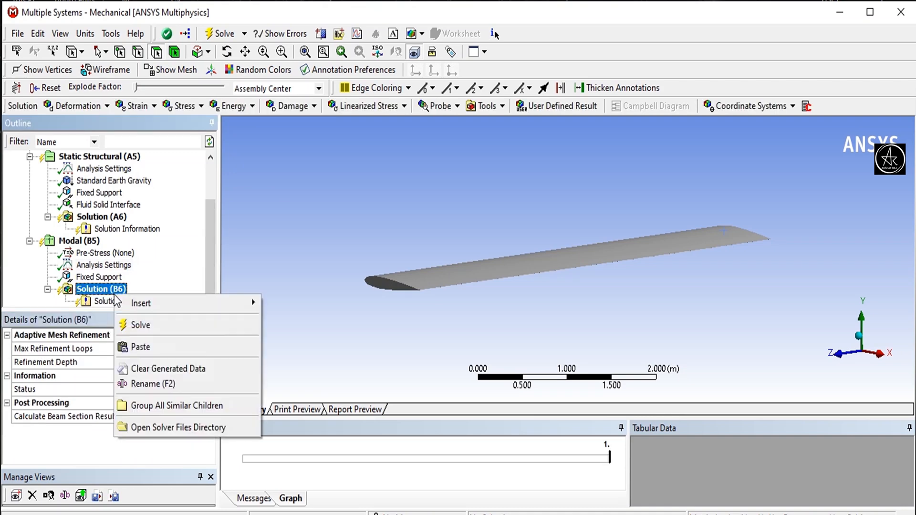
{"action": "mouse_move", "coordinate": [145, 302]}
{"action": "mouse_move", "coordinate": [290, 301]}
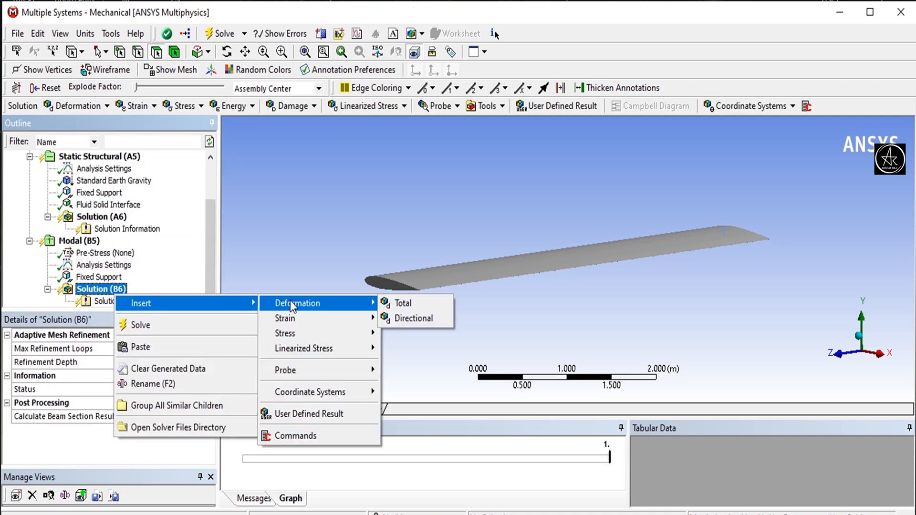
{"action": "left_click", "coordinate": [401, 305]}
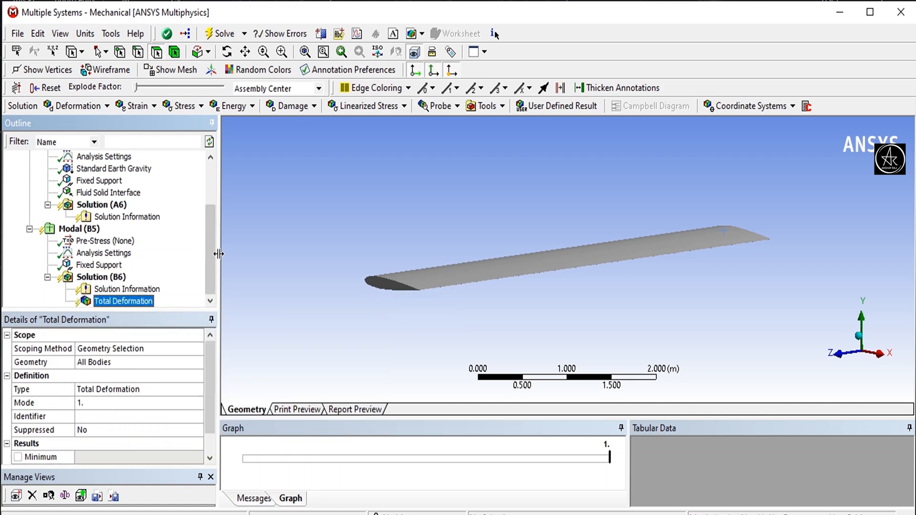
{"action": "right_click", "coordinate": [111, 278]}
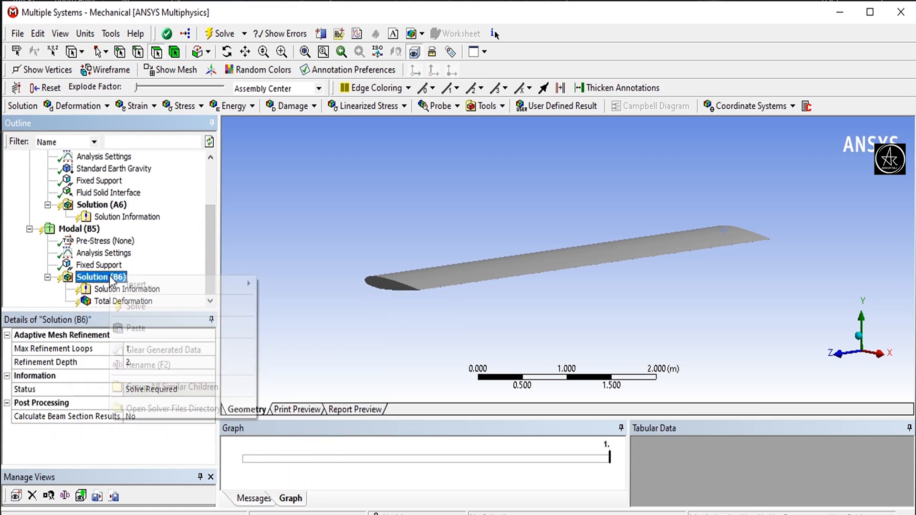
{"action": "mouse_move", "coordinate": [137, 285]}
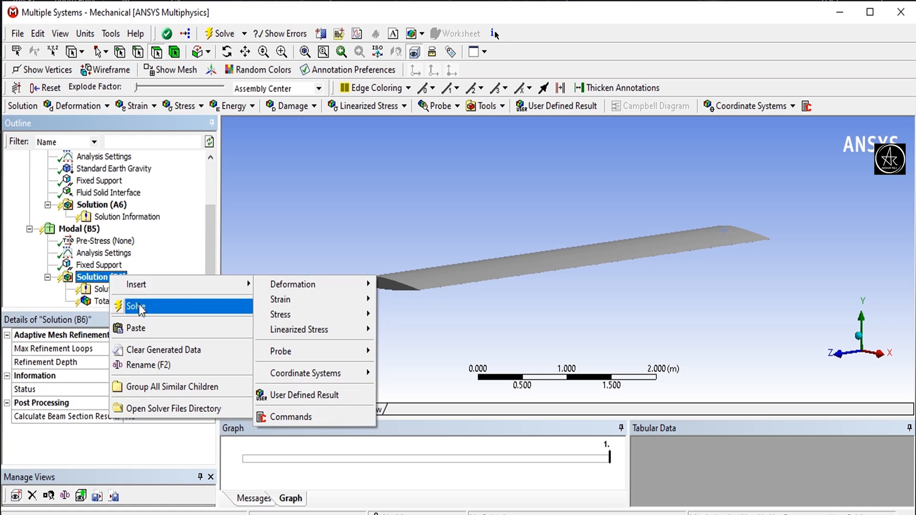
{"action": "left_click", "coordinate": [138, 306]}
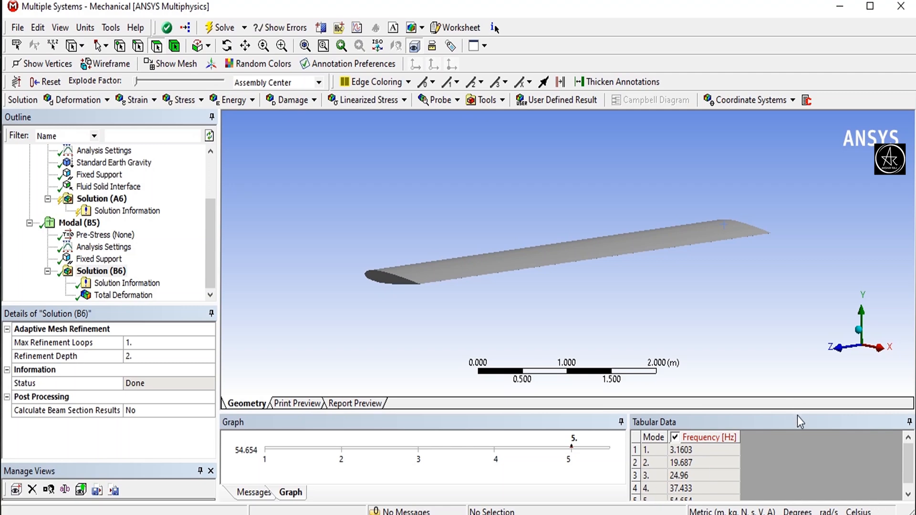
- Review the modal frequency table, show the mode 1 total deformation in side view, and play and pause its animation
{"action": "left_click_drag", "start_coordinate": [797, 416], "coordinate": [796, 401]}
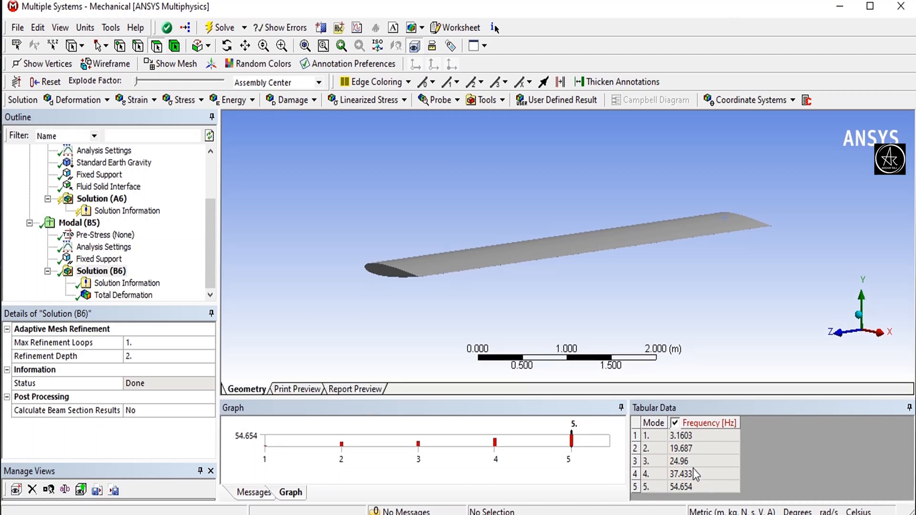
{"action": "left_click", "coordinate": [107, 298]}
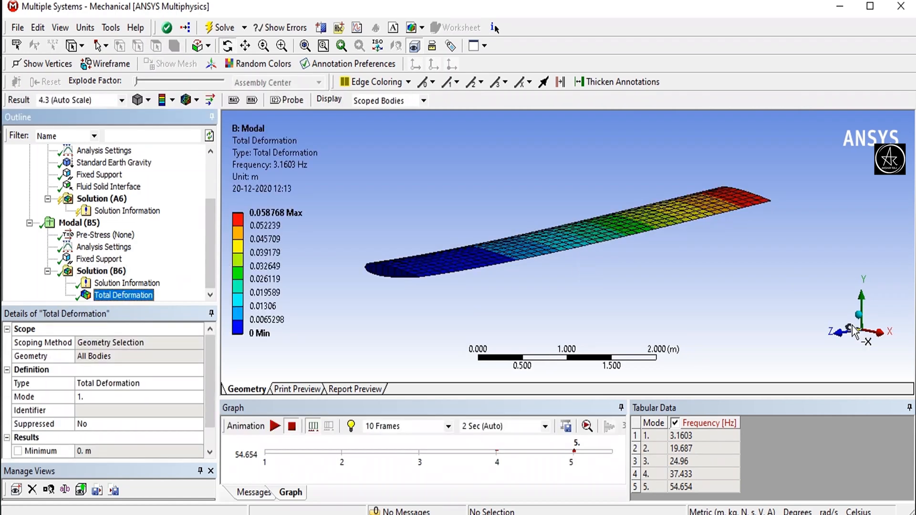
{"action": "left_click", "coordinate": [863, 303]}
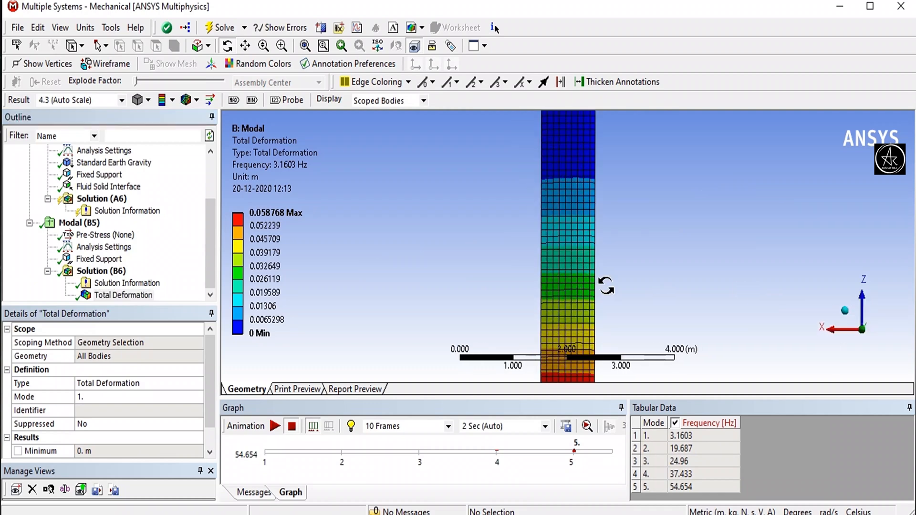
{"action": "left_click", "coordinate": [837, 330]}
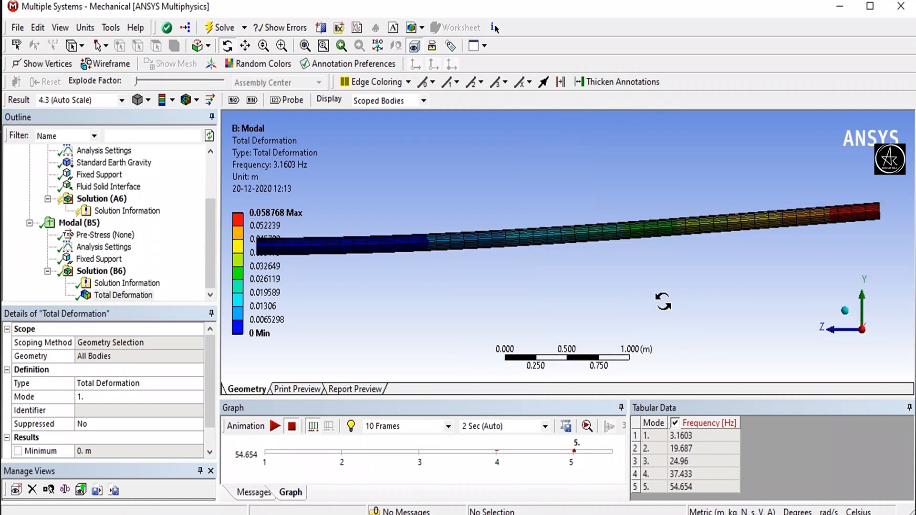
{"action": "scroll", "coordinate": [517, 277], "scroll_direction": "down", "scroll_amount": 2}
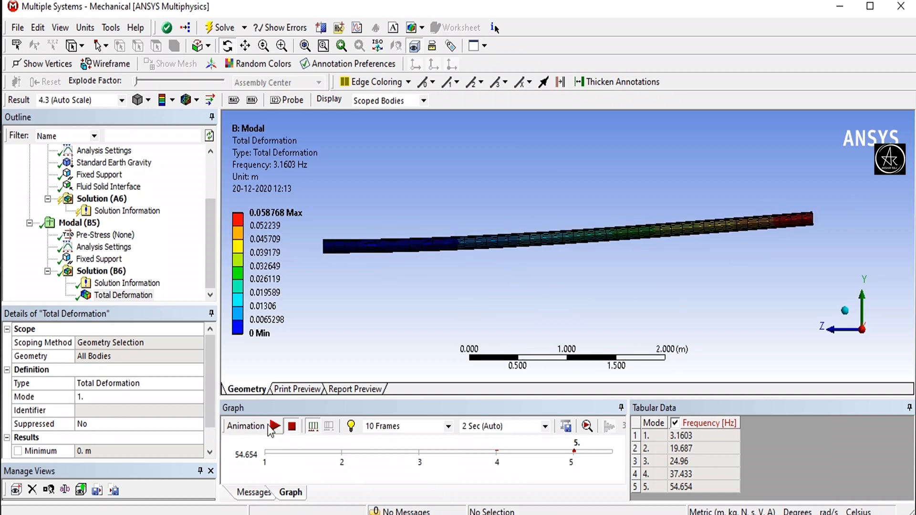
{"action": "left_click", "coordinate": [273, 426]}
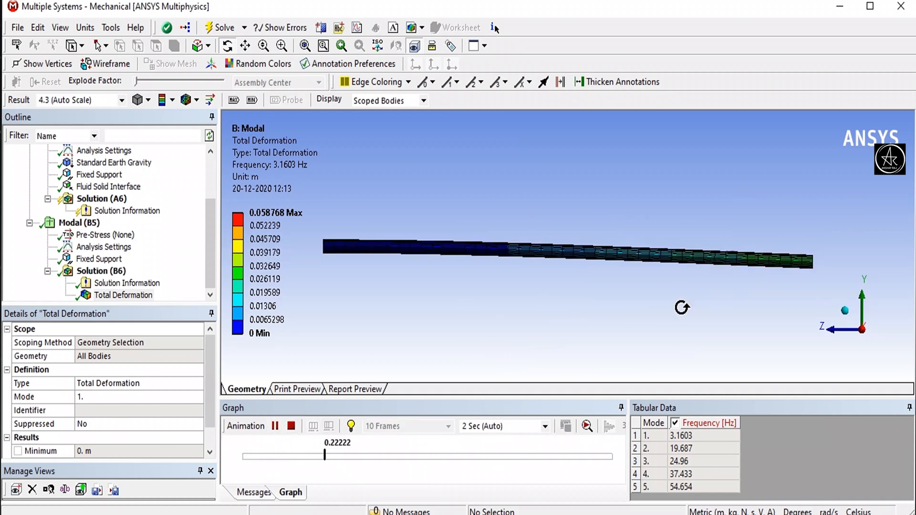
{"action": "left_click", "coordinate": [276, 426]}
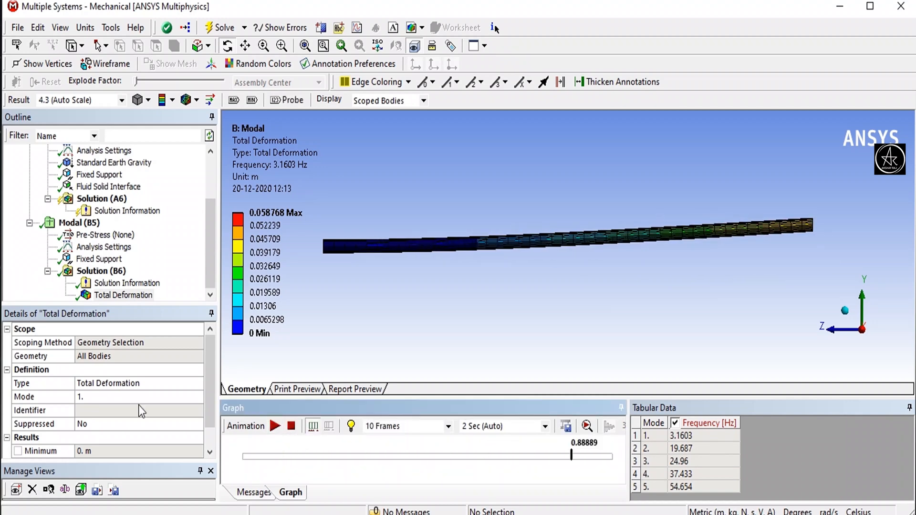
- Set the modal Total Deformation result to mode 2, evaluate all results, and display the updated deformation
{"action": "left_click", "coordinate": [102, 399]}
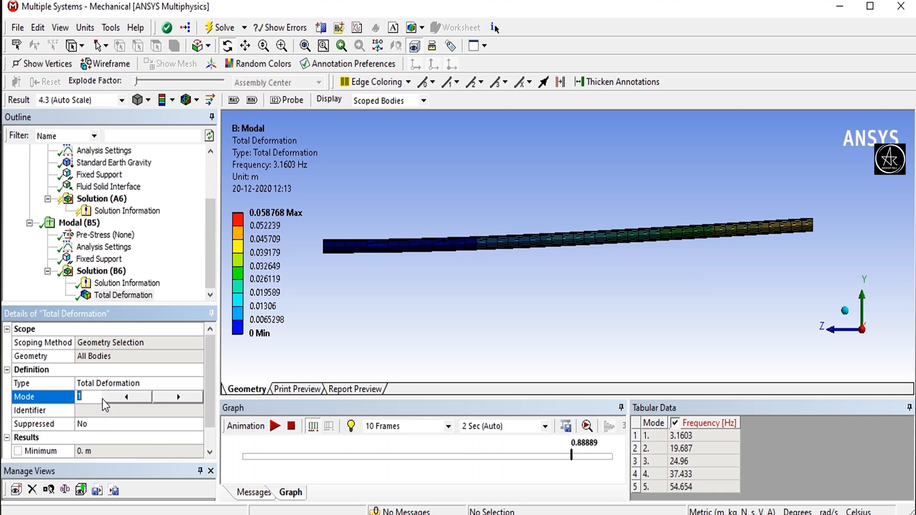
{"action": "left_click", "coordinate": [173, 398]}
{"action": "left_click", "coordinate": [113, 273]}
{"action": "right_click", "coordinate": [112, 275]}
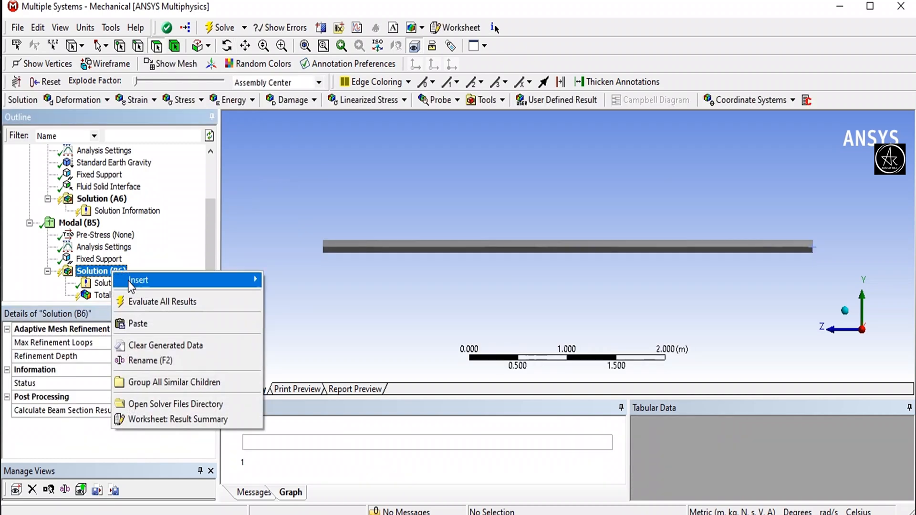
{"action": "left_click", "coordinate": [141, 302]}
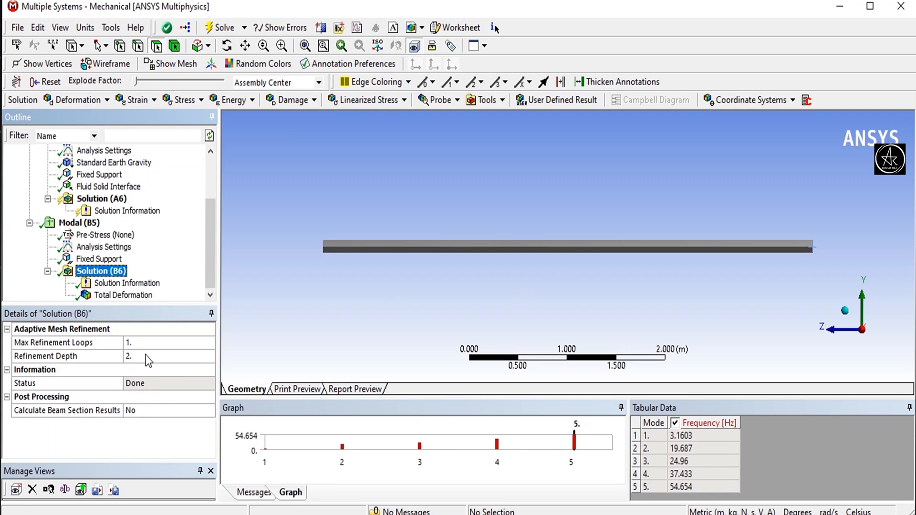
{"action": "left_click", "coordinate": [123, 295]}
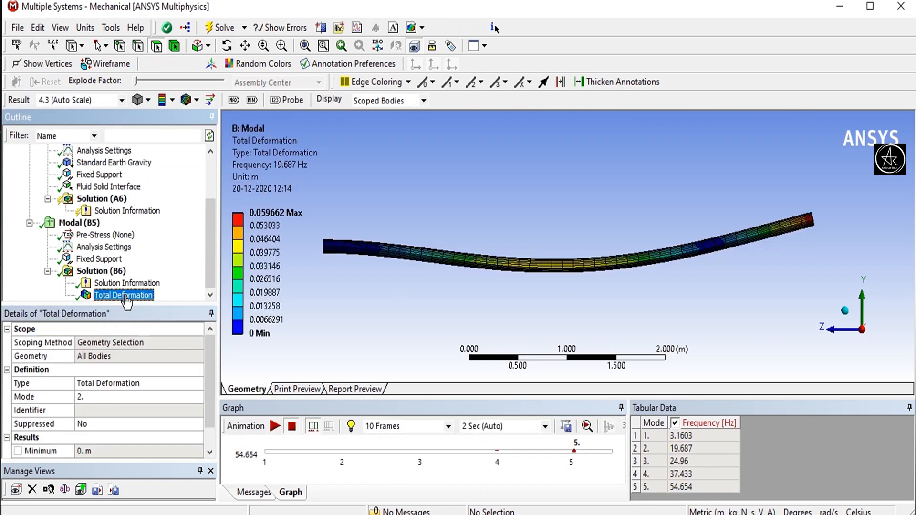
- Keep the Total Deformation result on mode 2 and play, then pause, its vibration animation
{"action": "left_click", "coordinate": [124, 397]}
{"action": "left_click", "coordinate": [174, 396]}
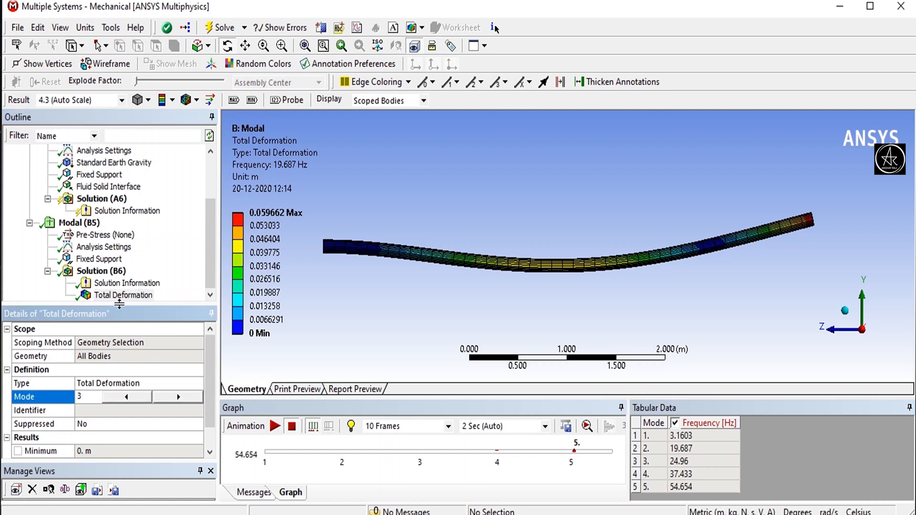
{"action": "left_click", "coordinate": [177, 397]}
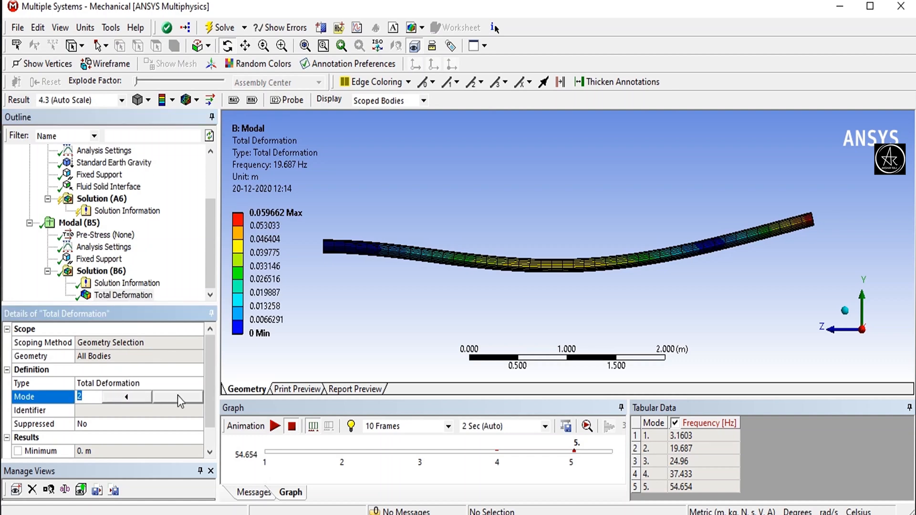
{"action": "left_click", "coordinate": [275, 426]}
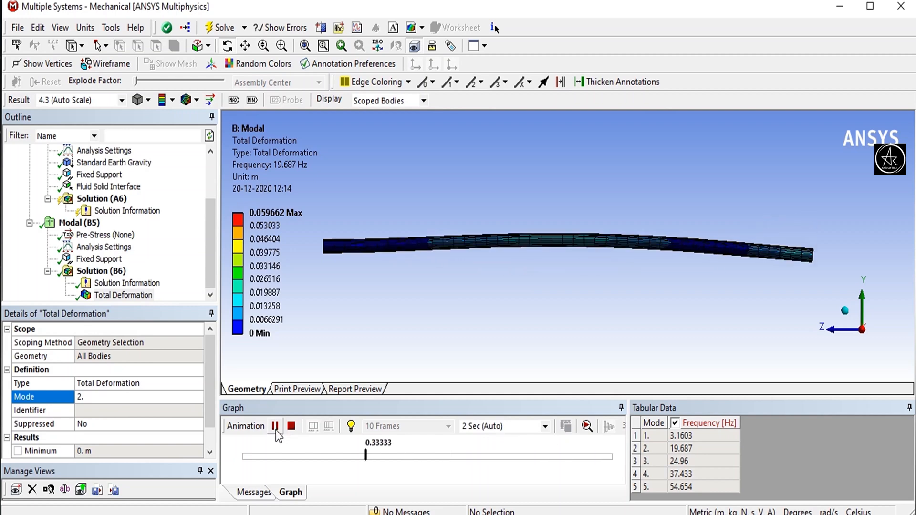
{"action": "left_click", "coordinate": [276, 425]}
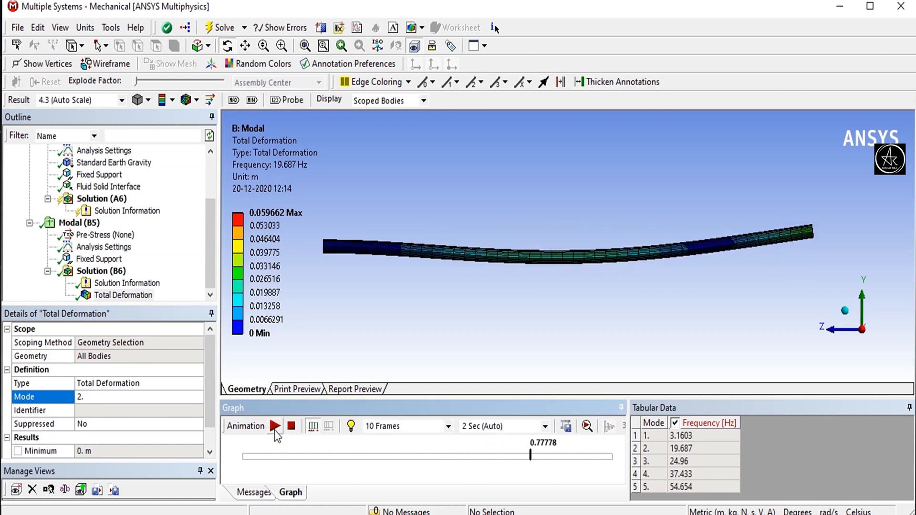
- Evaluate the modal Total Deformation result for mode 3, then display it and play and pause its animation
{"action": "left_click", "coordinate": [133, 400]}
{"action": "left_click", "coordinate": [194, 396]}
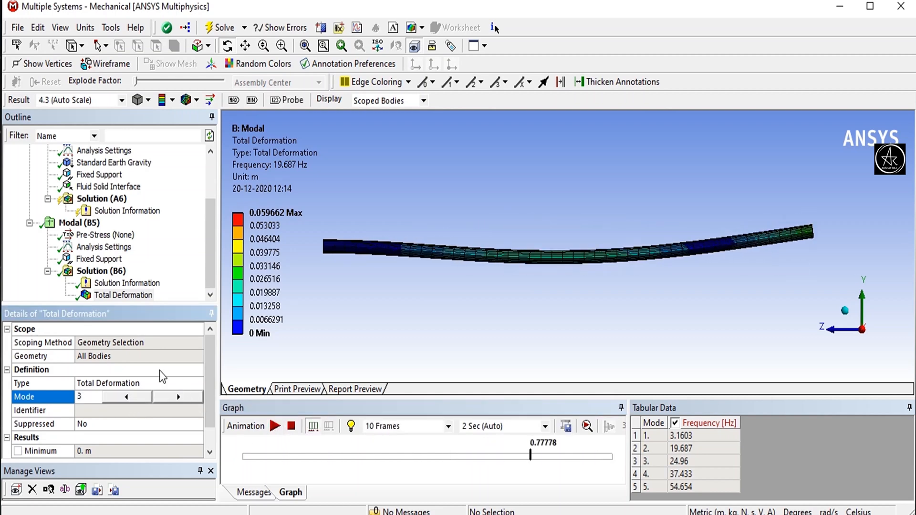
{"action": "right_click", "coordinate": [121, 295]}
{"action": "left_click", "coordinate": [89, 271]}
{"action": "right_click", "coordinate": [112, 270]}
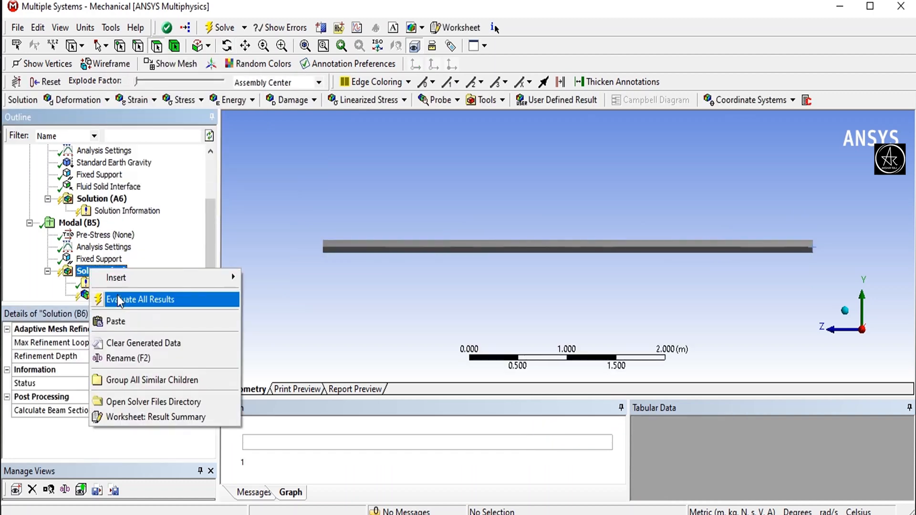
{"action": "left_click", "coordinate": [143, 299]}
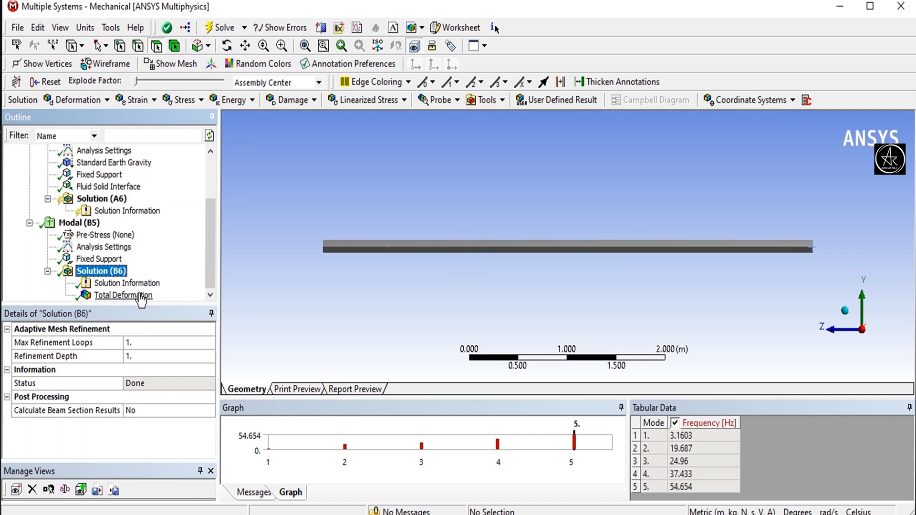
{"action": "left_click", "coordinate": [137, 296]}
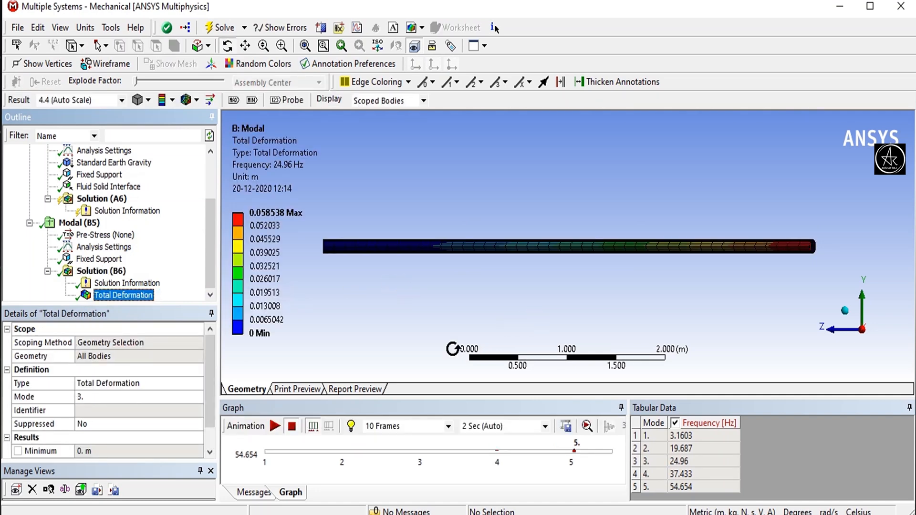
{"action": "left_click", "coordinate": [275, 426]}
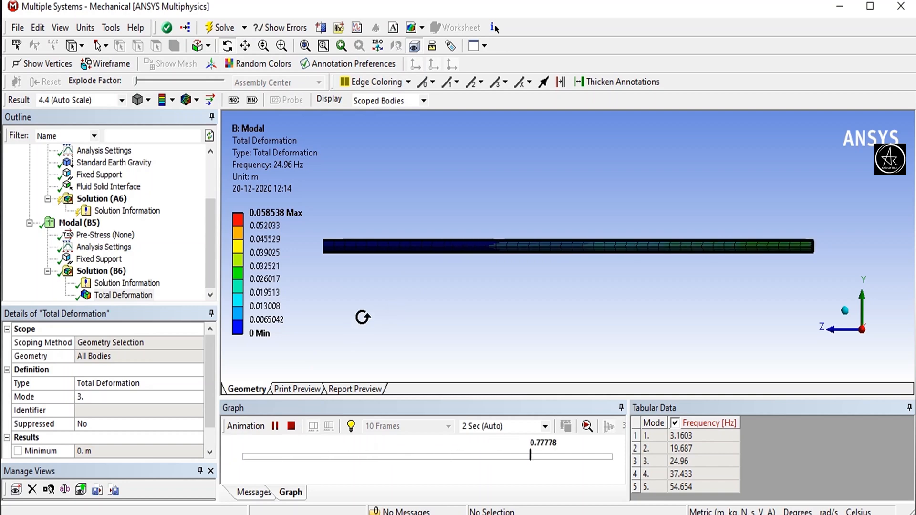
{"action": "left_click", "coordinate": [275, 426]}
- Switch the Total Deformation result to mode 4, re-evaluate the Modal solution, and play and pause the mode shape animation
{"action": "left_click", "coordinate": [98, 397]}
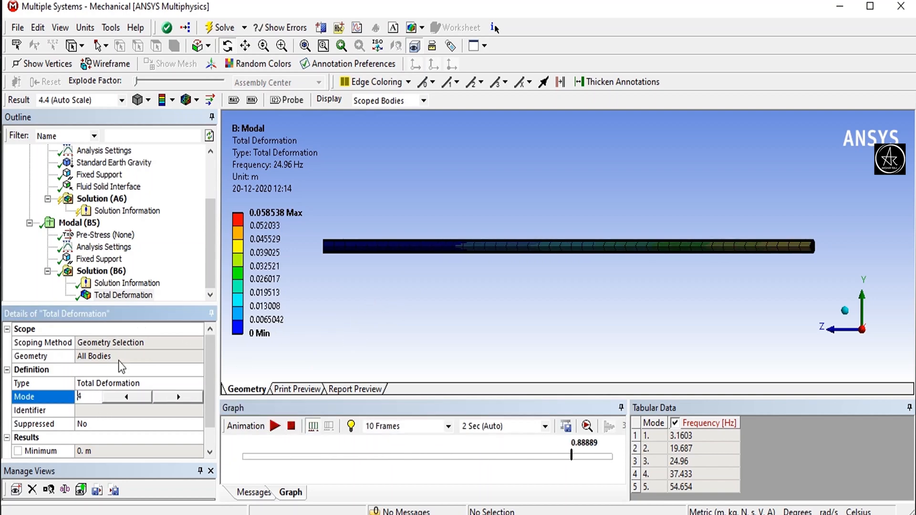
{"action": "right_click", "coordinate": [100, 271]}
{"action": "left_click", "coordinate": [125, 299]}
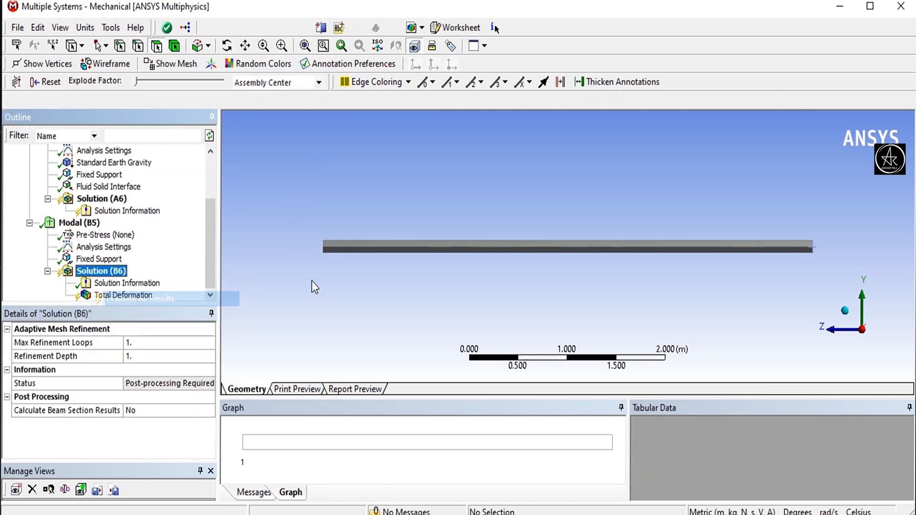
{"action": "left_click", "coordinate": [119, 296]}
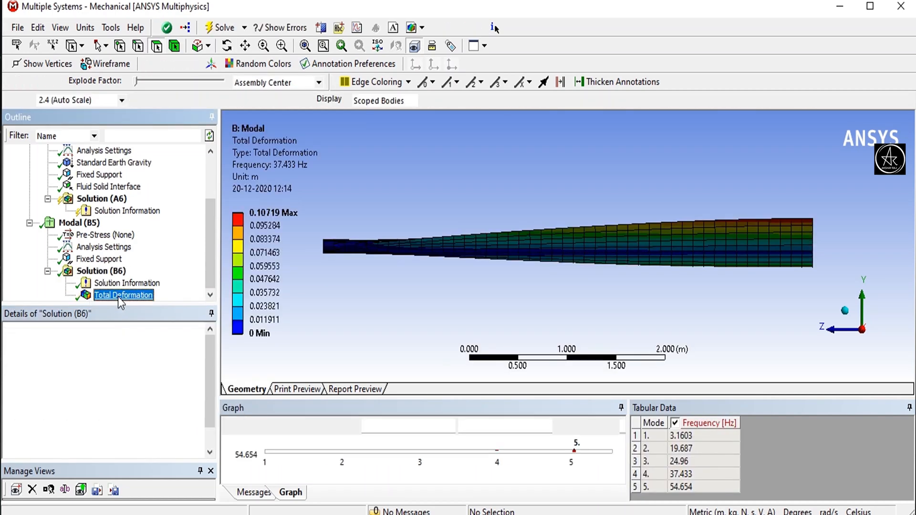
{"action": "left_click", "coordinate": [279, 422]}
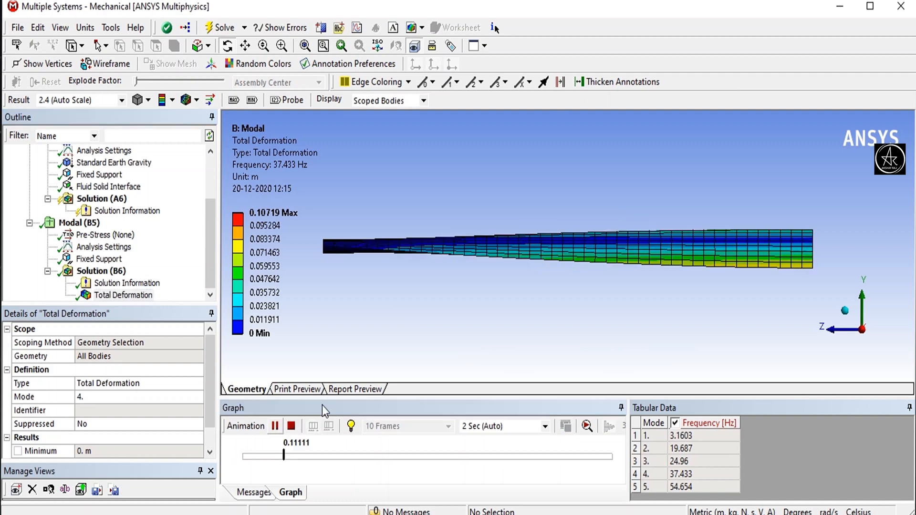
{"action": "left_click", "coordinate": [275, 426]}
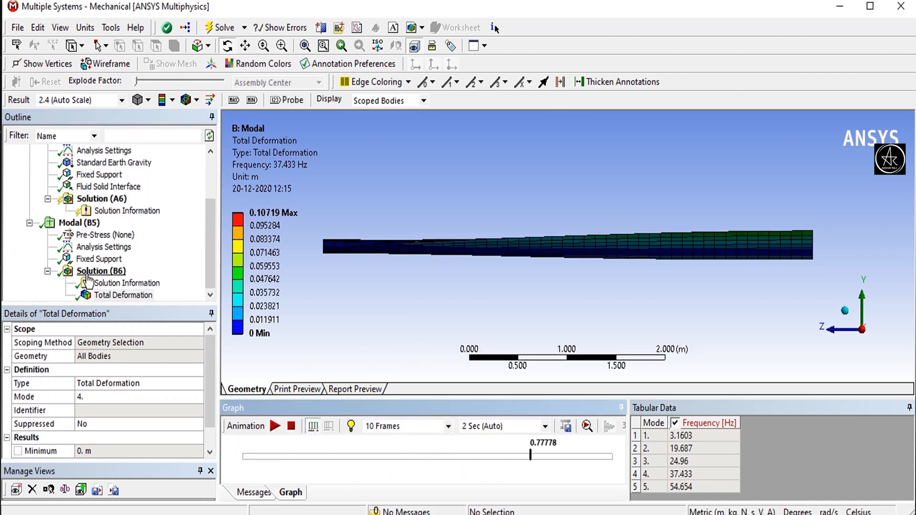
- Change the Total Deformation result to mode 5, evaluate all Modal results, and run and pause the deformation animation
{"action": "left_click", "coordinate": [148, 401]}
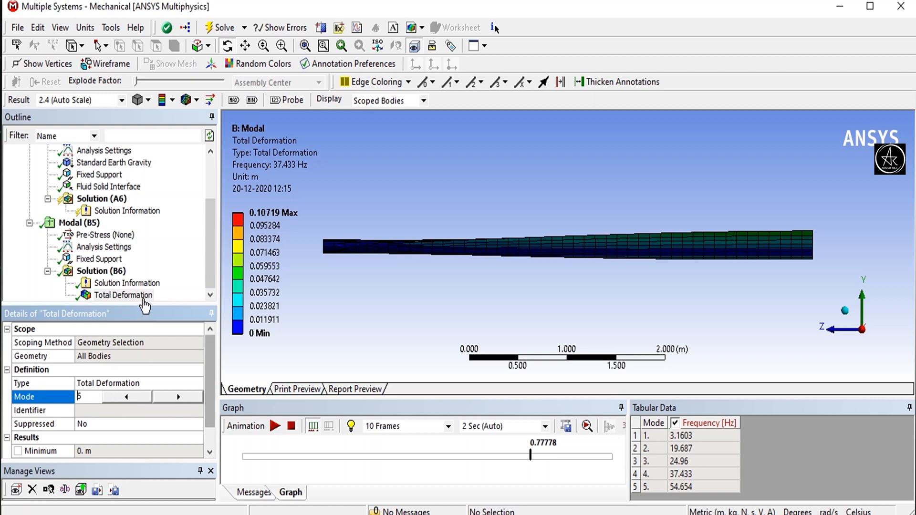
{"action": "left_click", "coordinate": [114, 272]}
{"action": "right_click", "coordinate": [115, 273]}
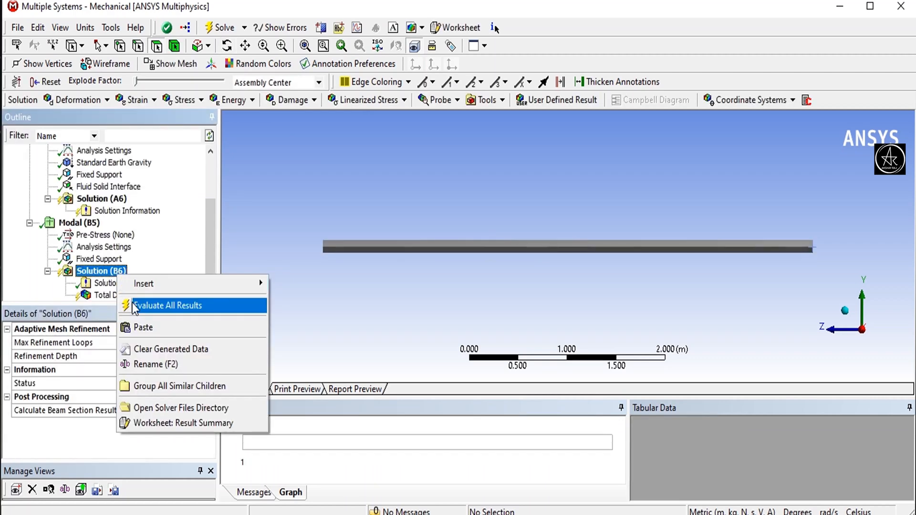
{"action": "left_click", "coordinate": [137, 304]}
{"action": "left_click", "coordinate": [129, 295]}
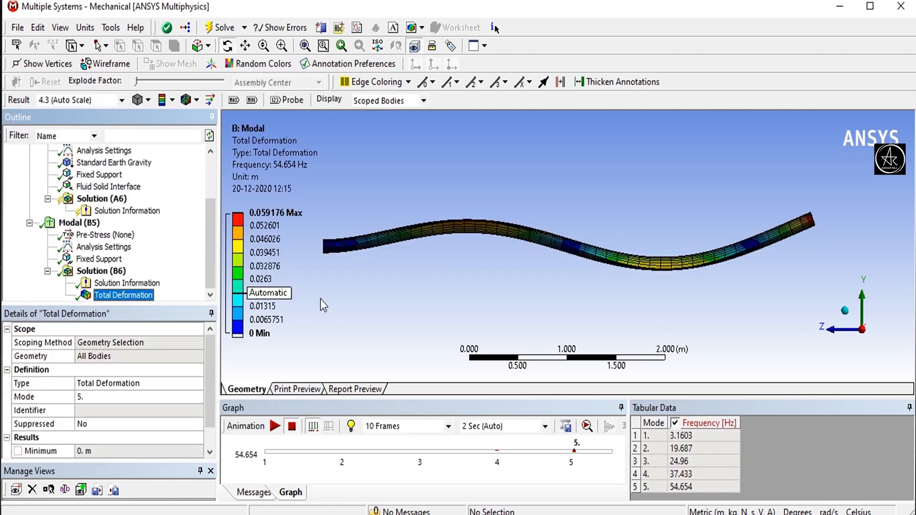
{"action": "left_click", "coordinate": [274, 426]}
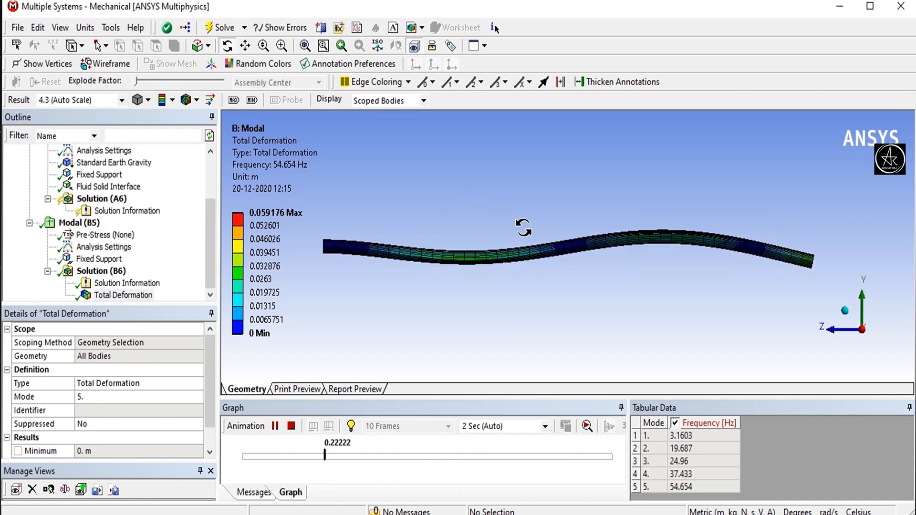
{"action": "left_click", "coordinate": [274, 426]}
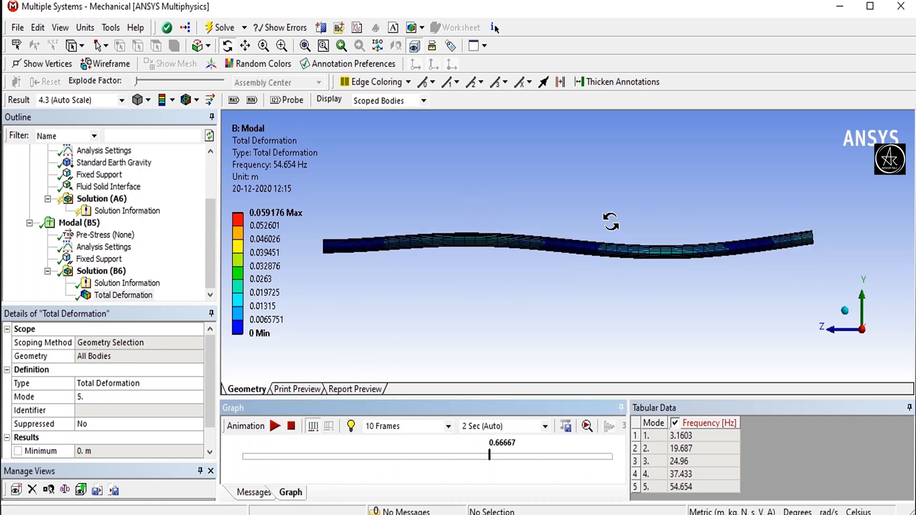